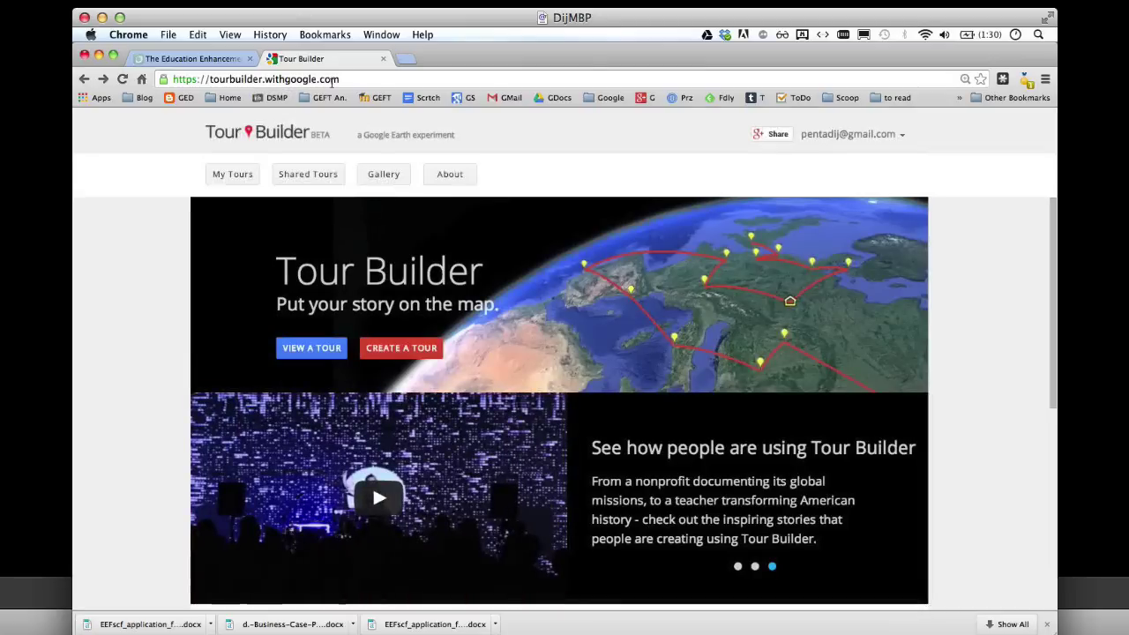
- Create a new tour titled 'London to Arolla Glacier' and fill in the author's name
left_click_drag(340, 79, 191, 79)
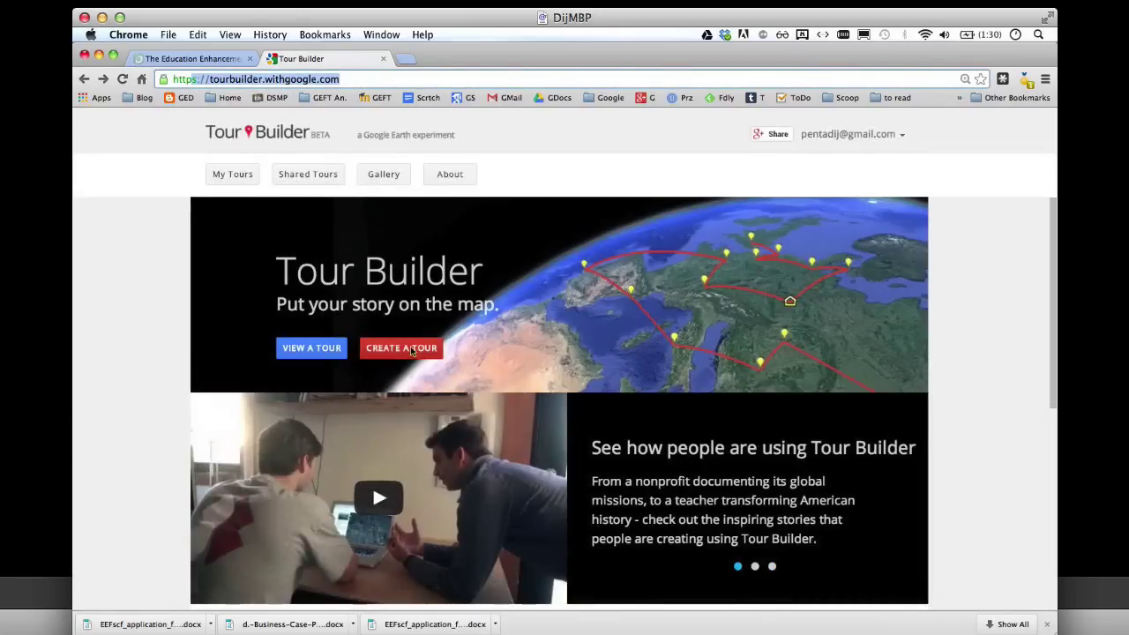
left_click(409, 350)
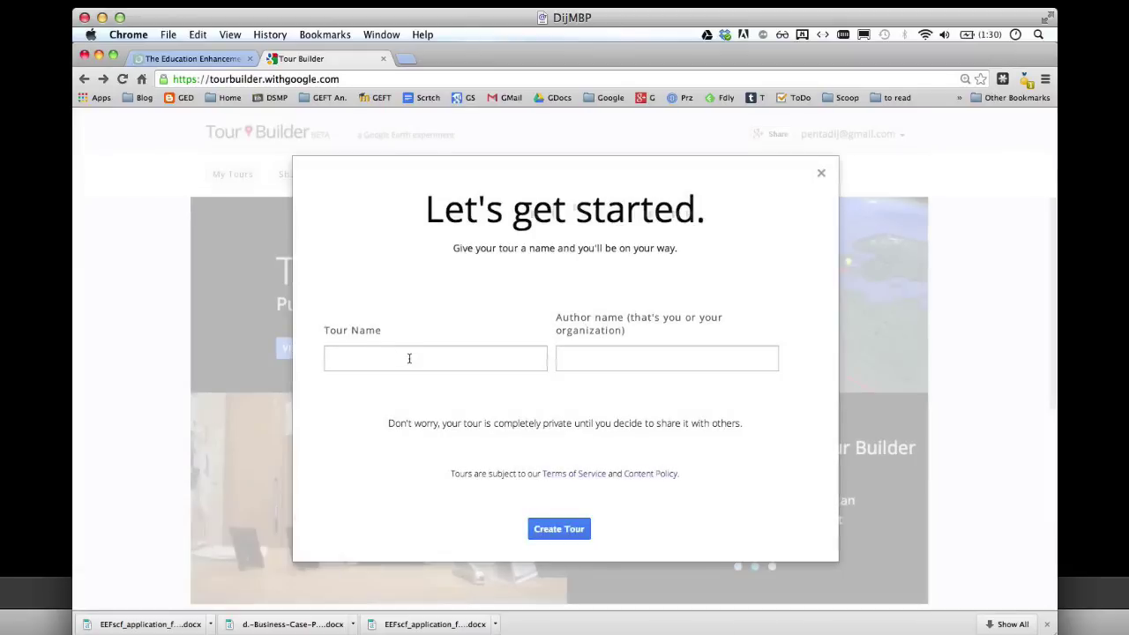
left_click(416, 359)
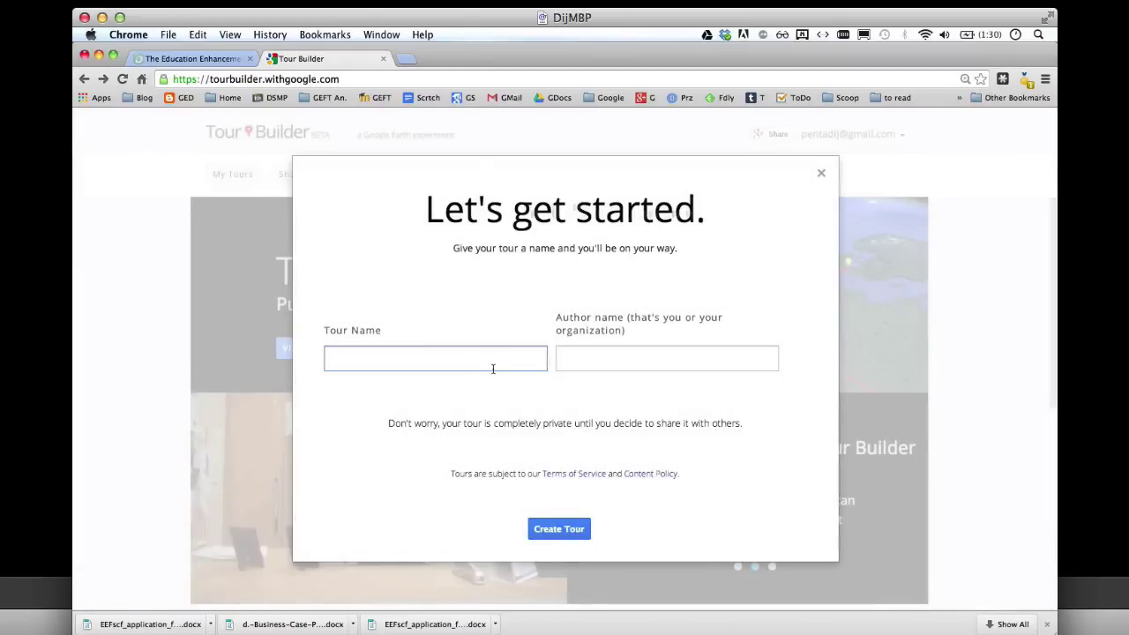
type("London")
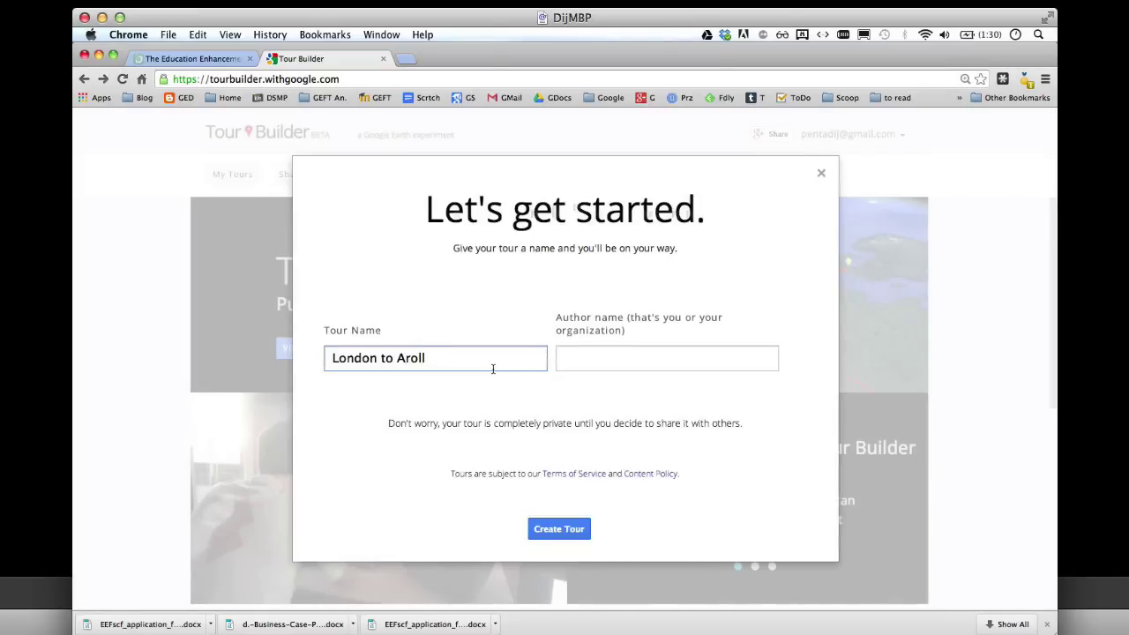
type("to Arolla Glacier")
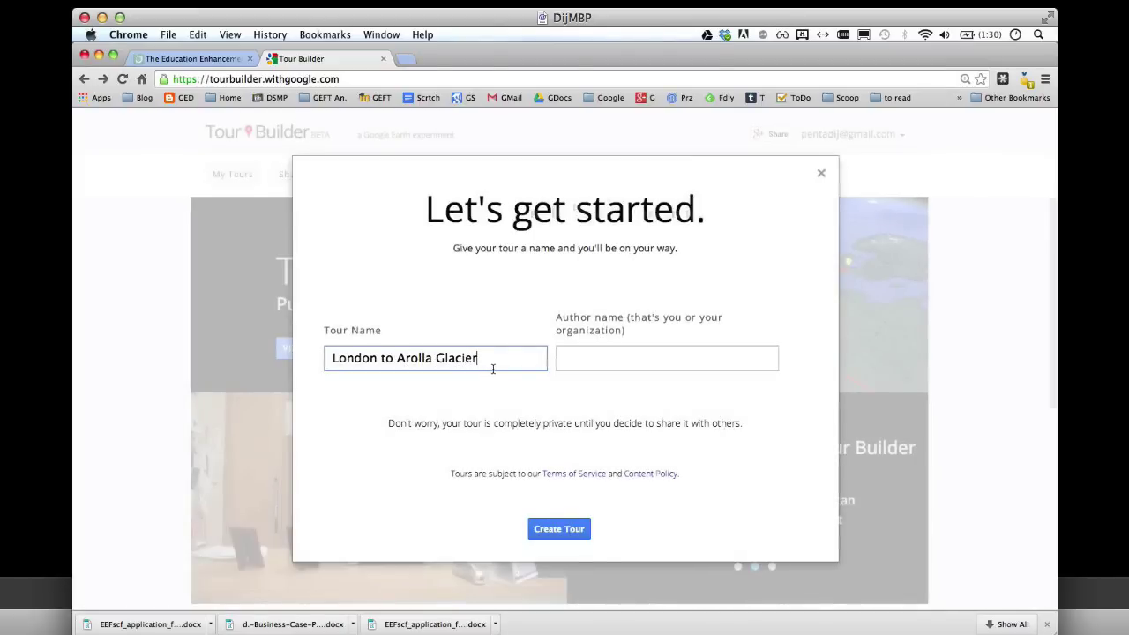
key("Tab")
type("Ri")
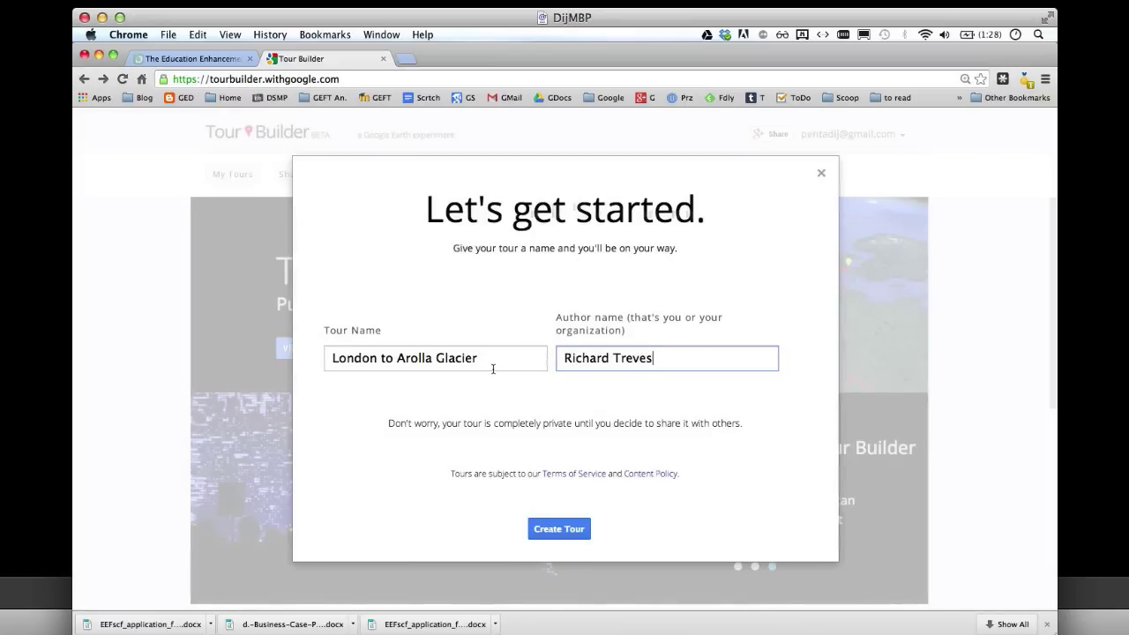
left_click(552, 531)
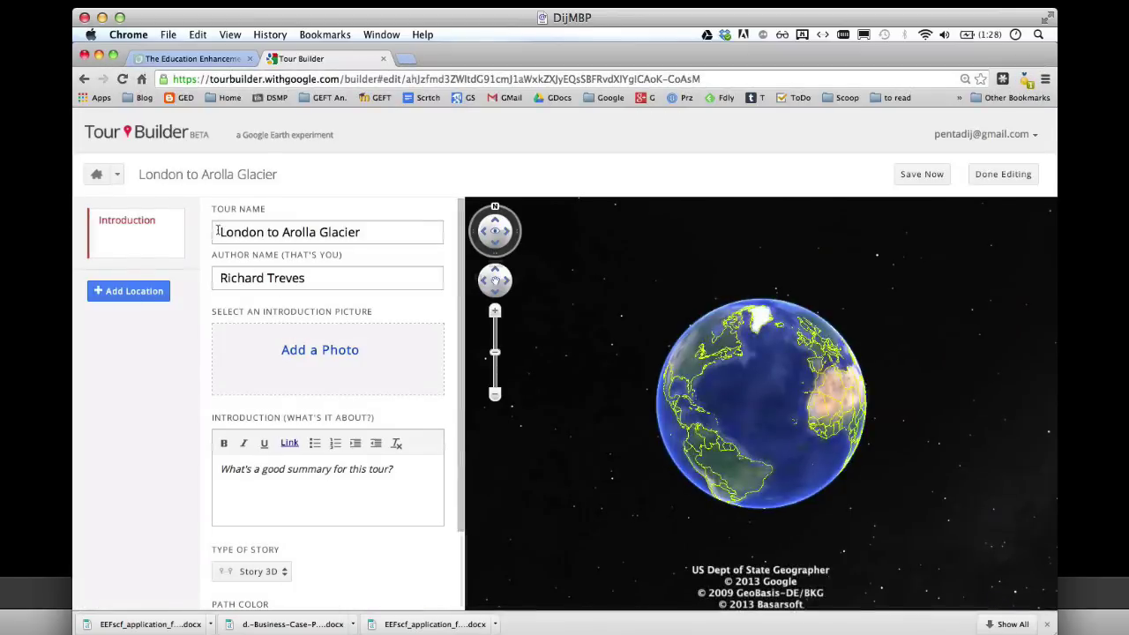
- Write 'London to Arolla Glacier trip' as the tour's introduction text
left_click_drag(217, 231, 433, 232)
left_click_drag(342, 273, 213, 278)
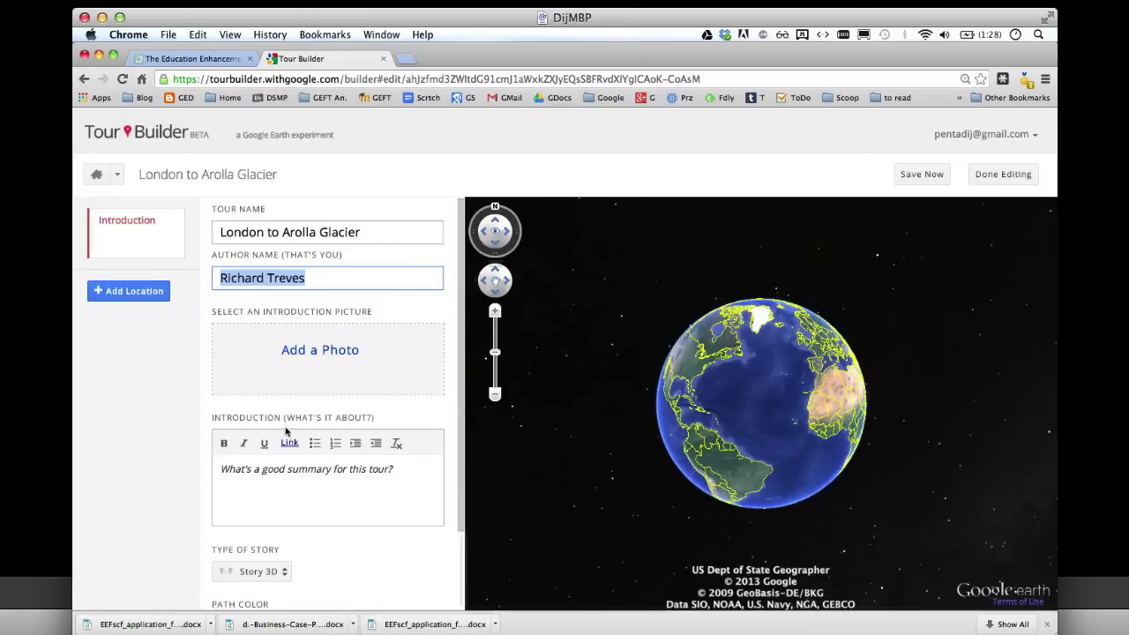
left_click(279, 475)
type("Lo")
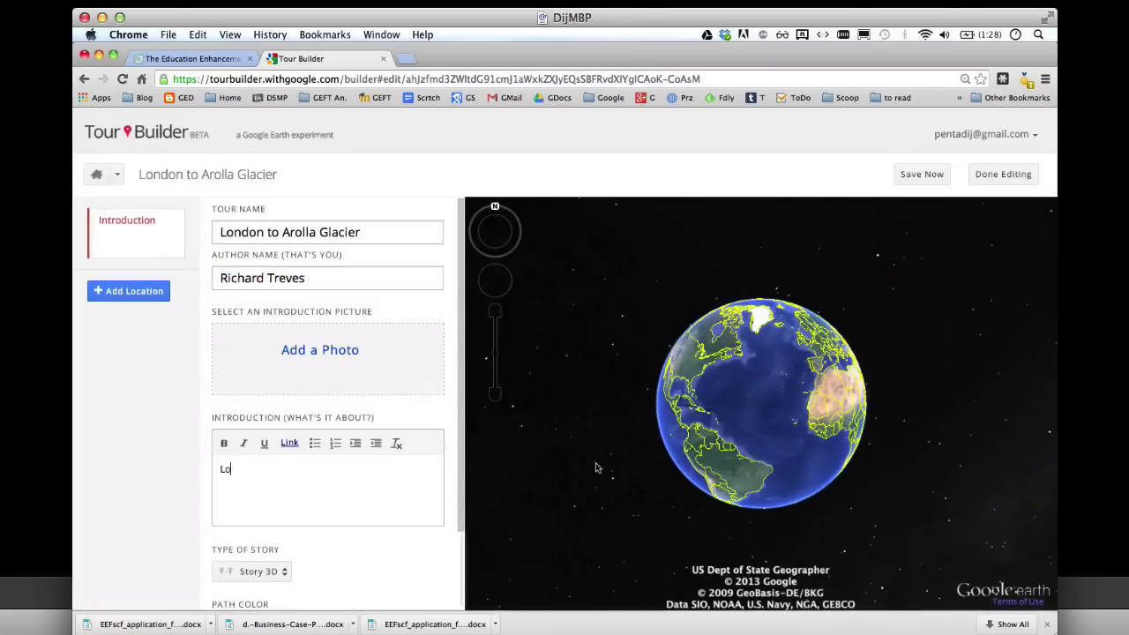
type("ndon to Arolla Glacier trip")
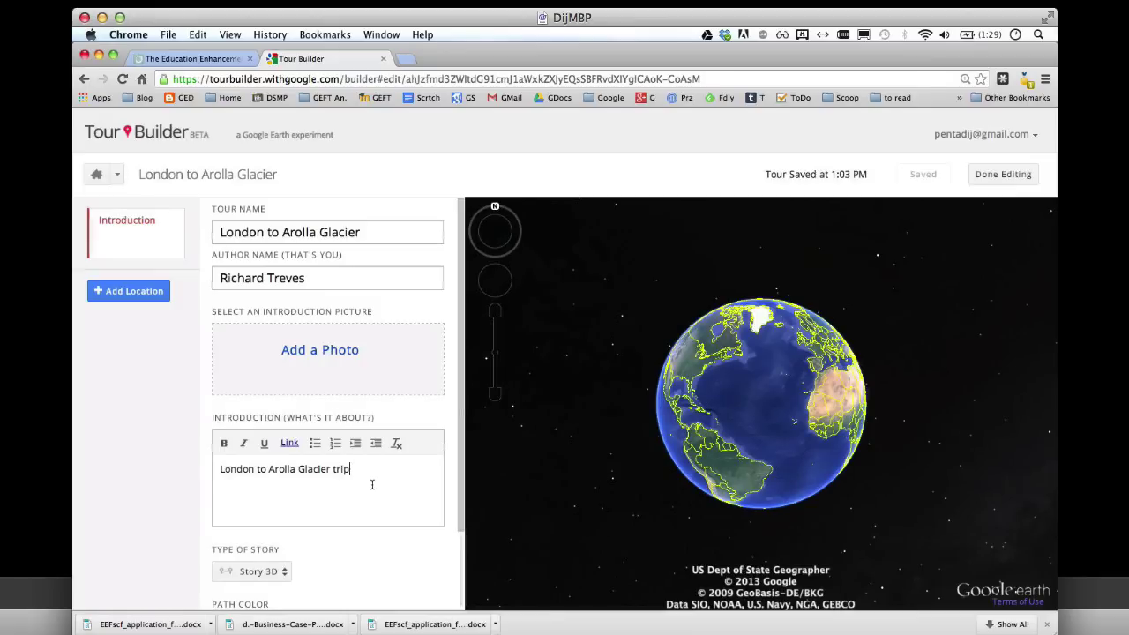
- Keep the story type as Story 3D and make the tour path orange
scroll(371, 485, "down", 3)
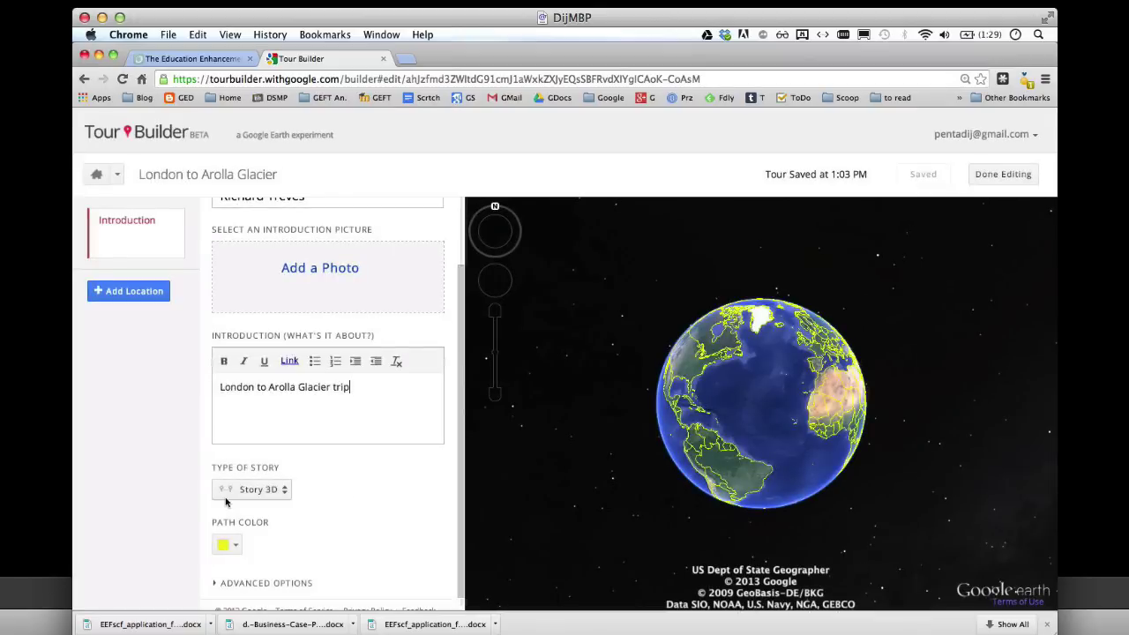
left_click(282, 492)
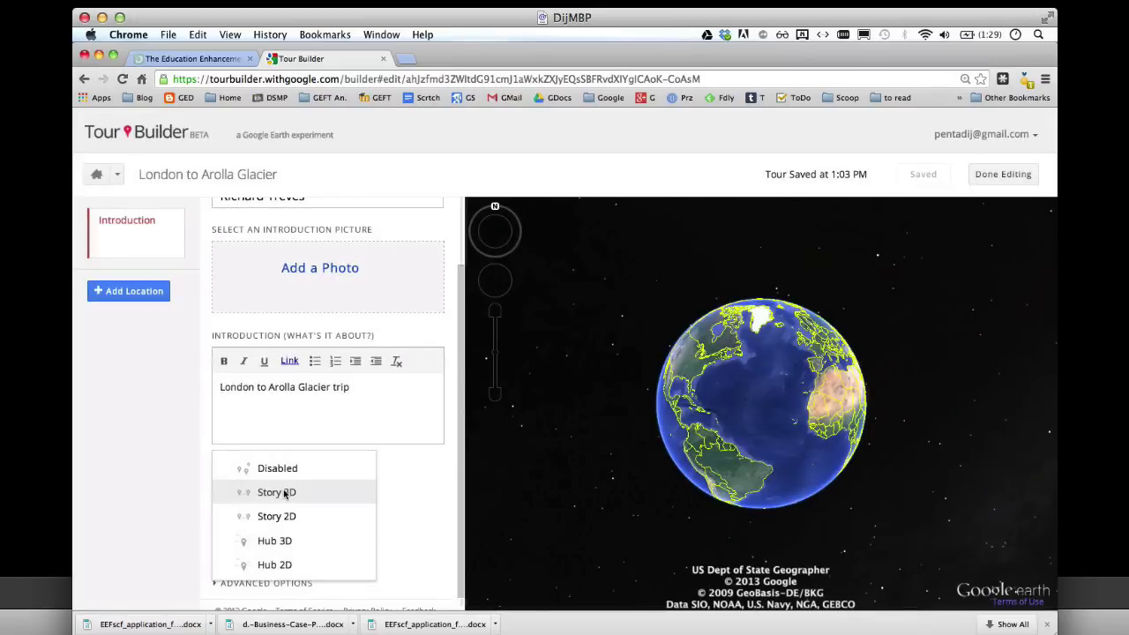
left_click(284, 492)
scroll(284, 492, "down", 1)
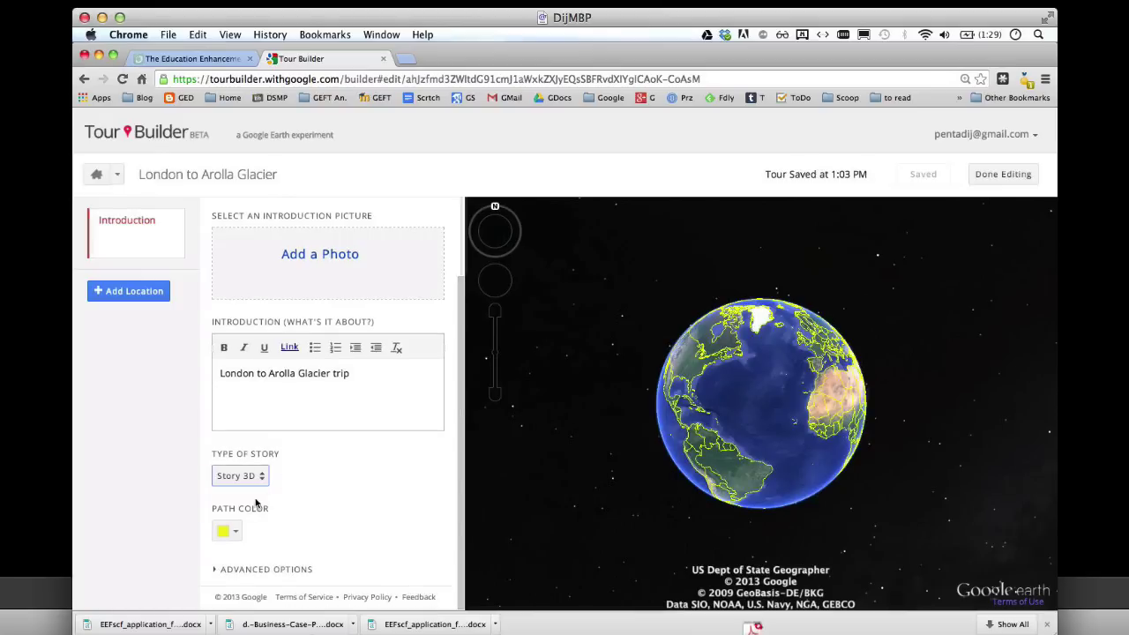
left_click(228, 531)
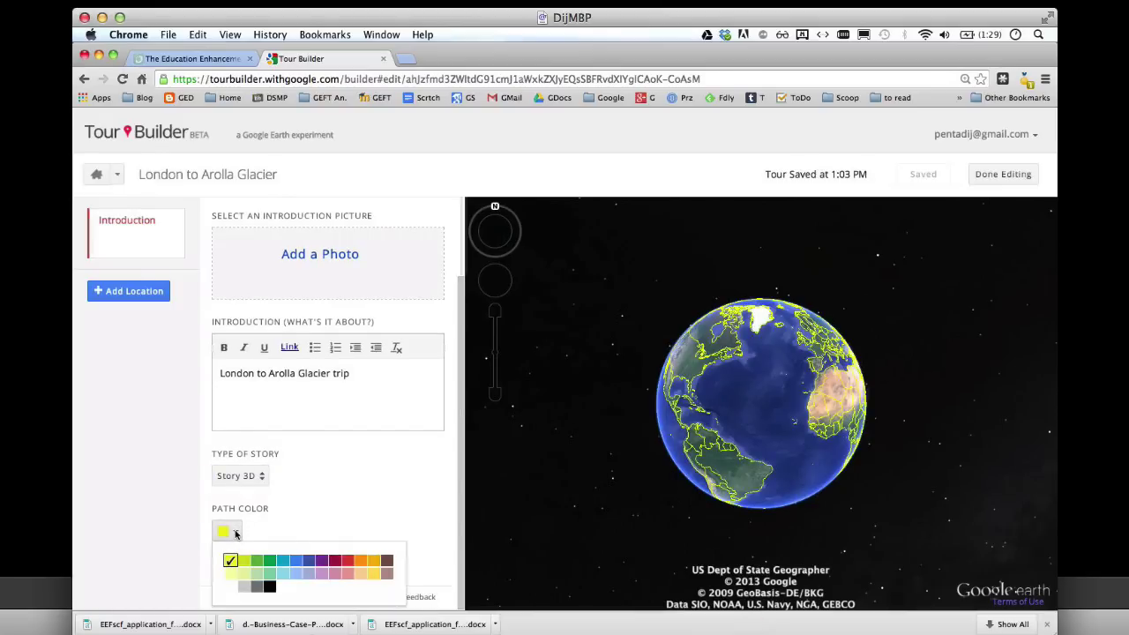
left_click(361, 562)
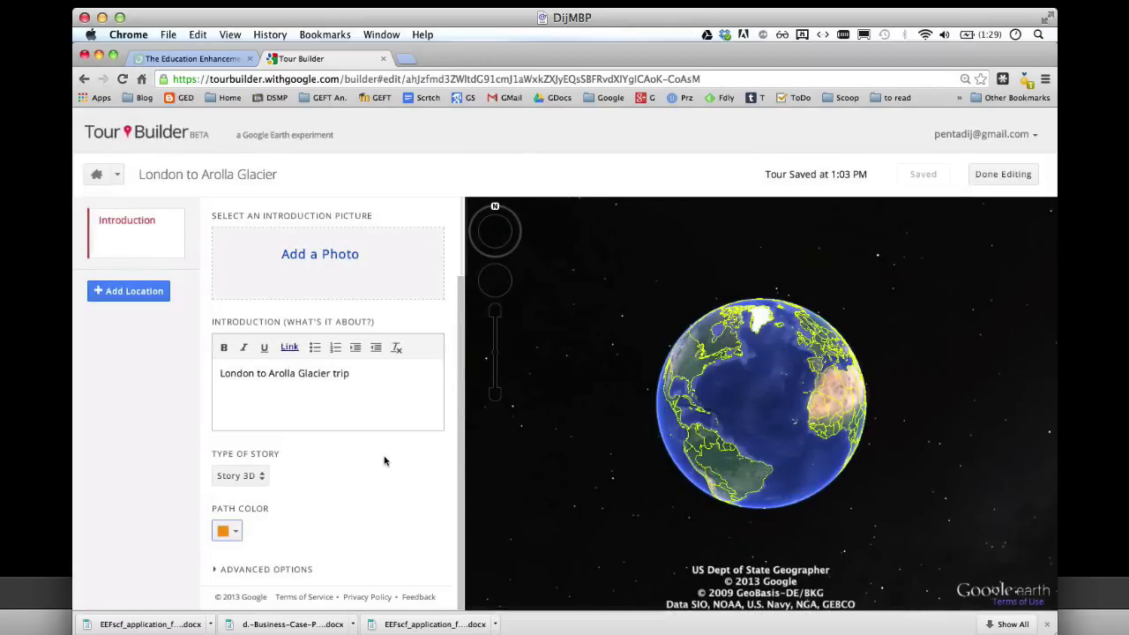
- Turn off Trees (3D) in the advanced map options
left_click(236, 570)
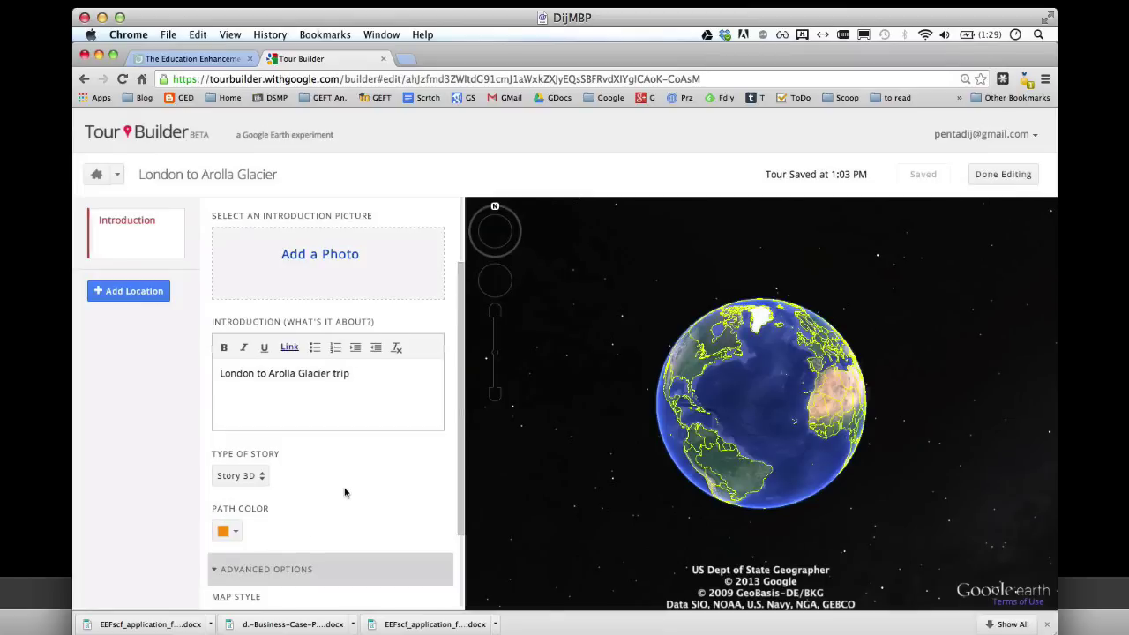
scroll(345, 492, "down", 3)
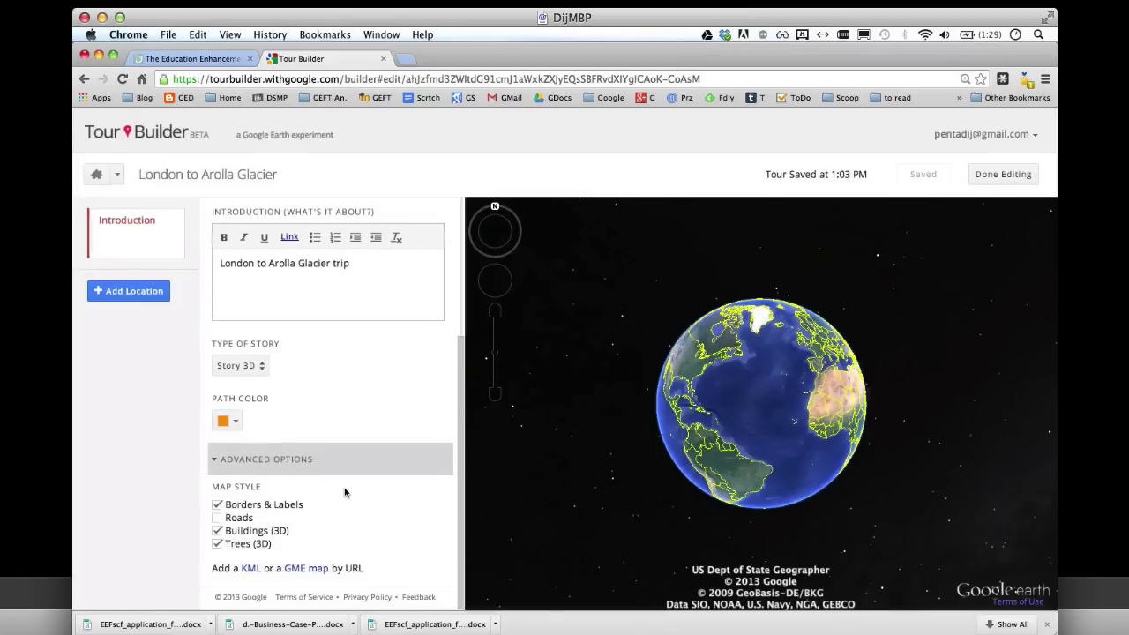
left_click(218, 544)
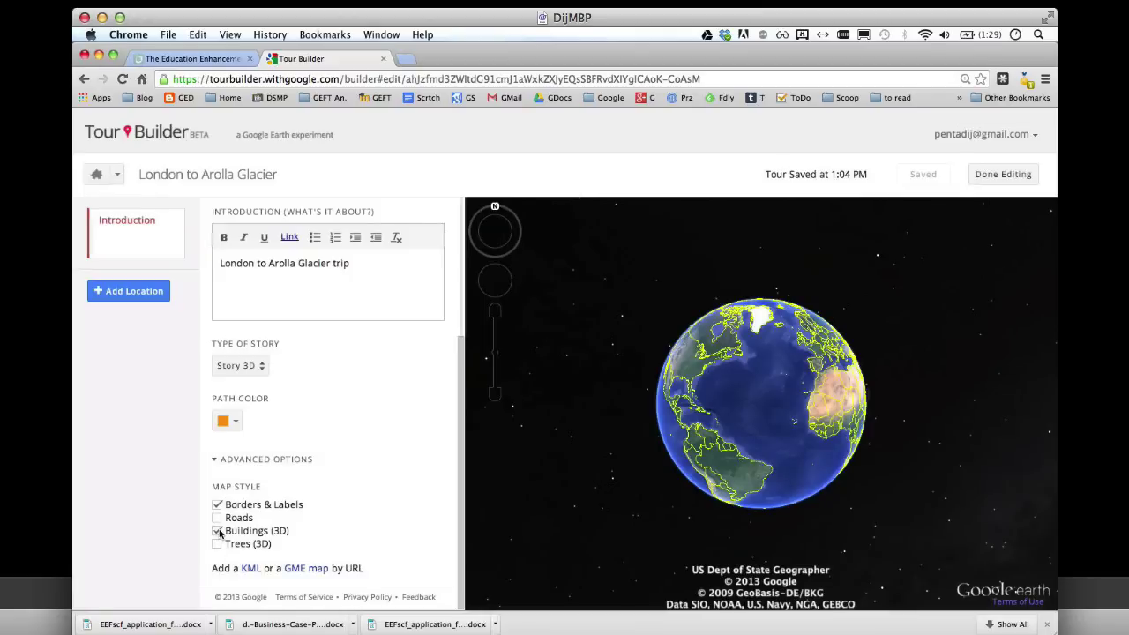
left_click(215, 461)
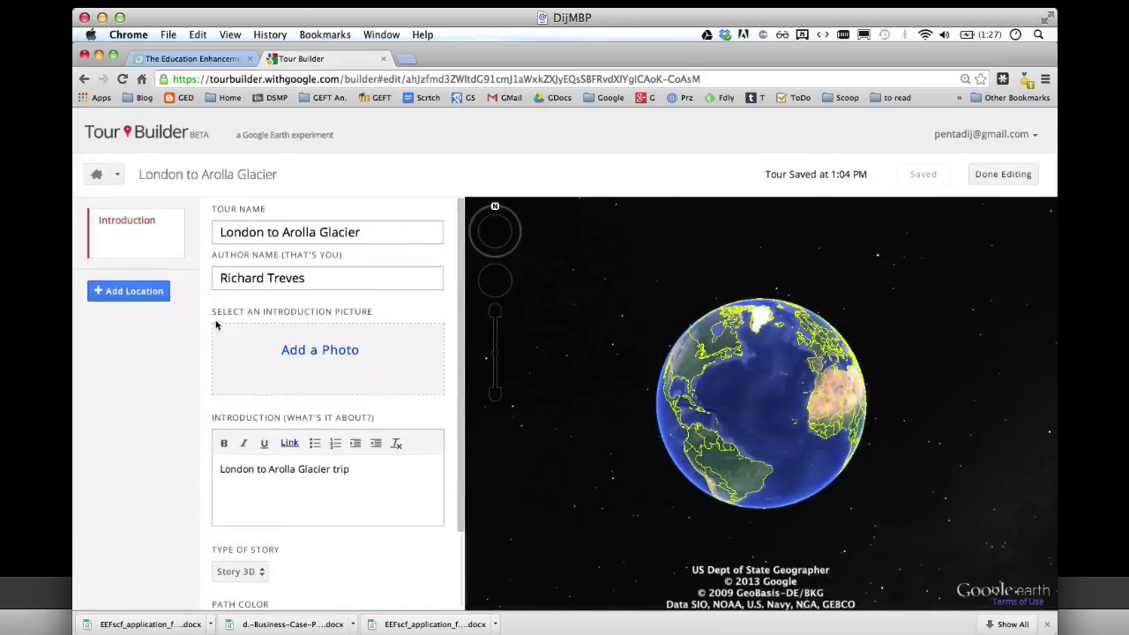
- Search 'big ben' and add Big Ben, London, United Kingdom as the first stop
left_click(126, 293)
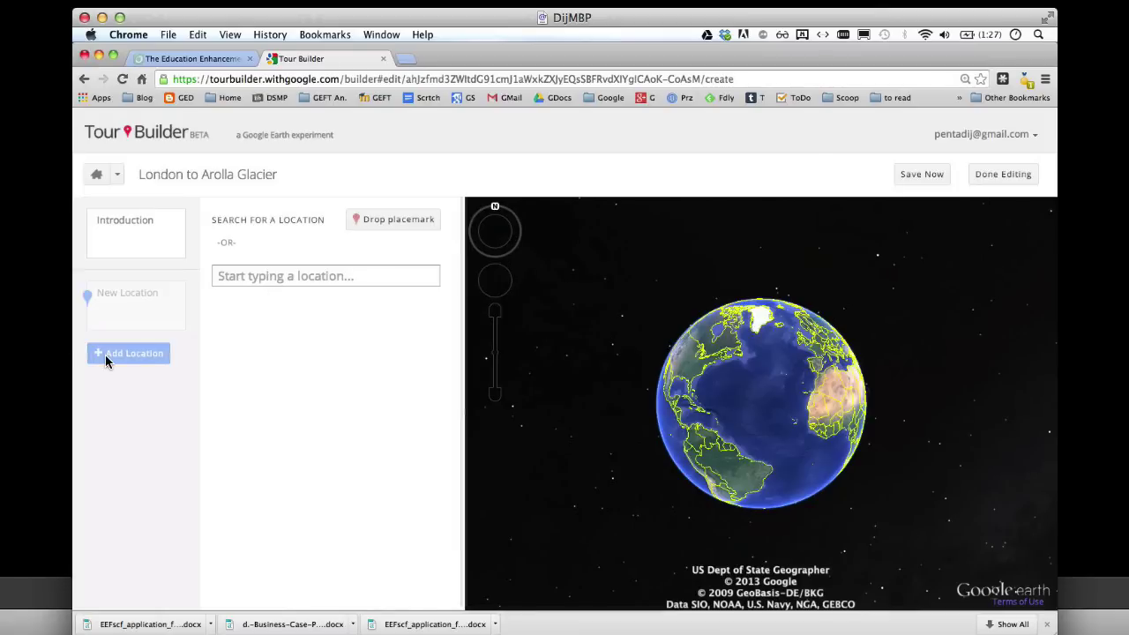
left_click(226, 278)
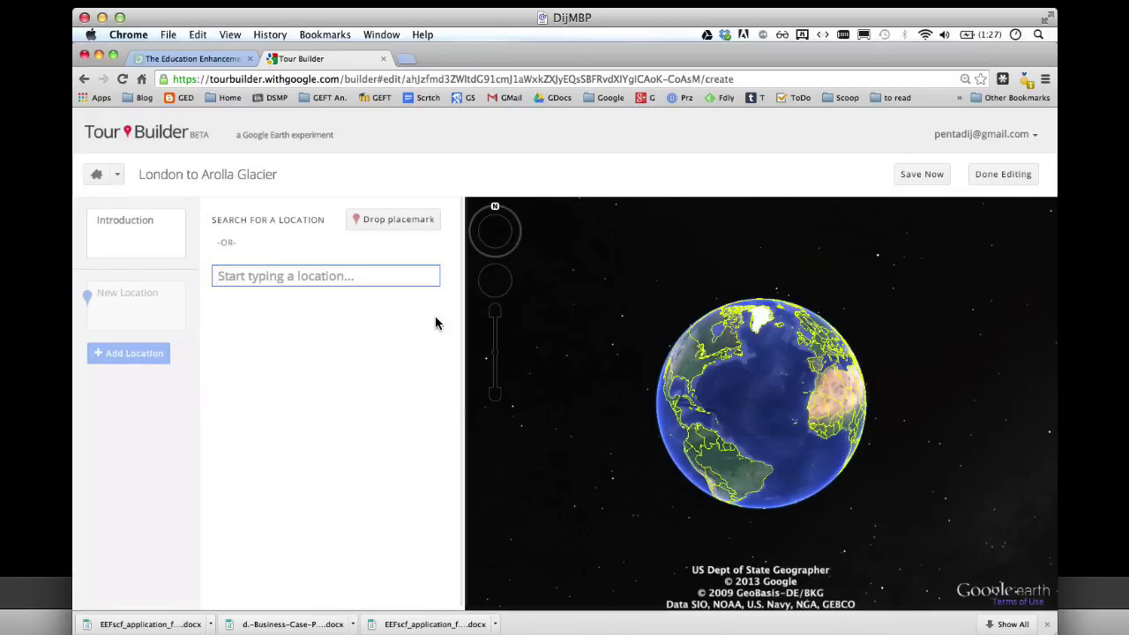
type("big ben")
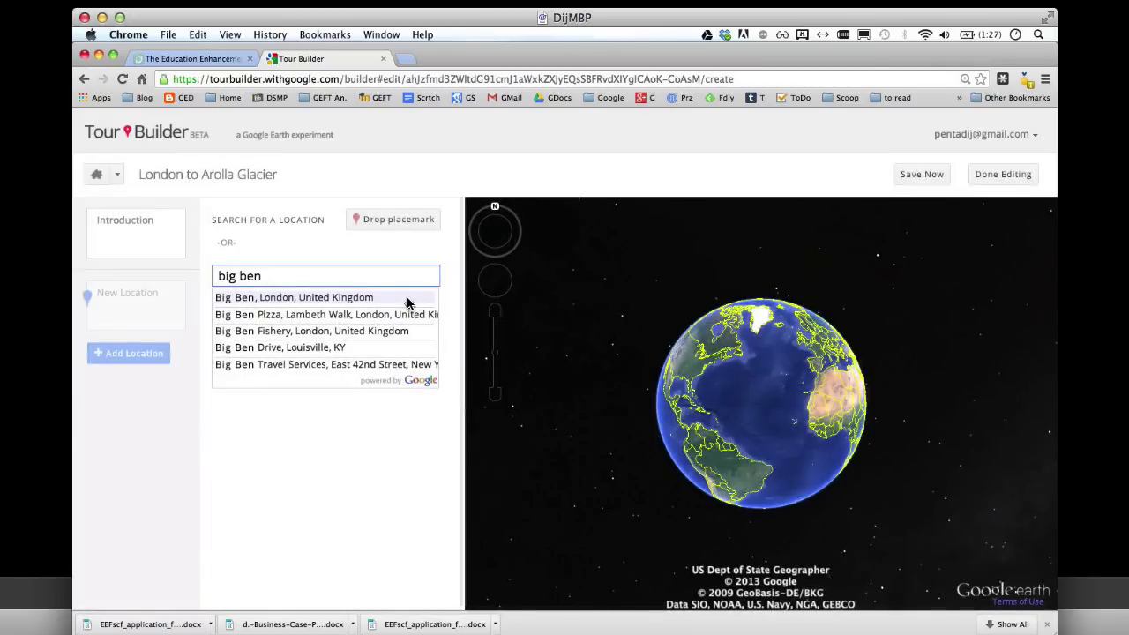
left_click(407, 300)
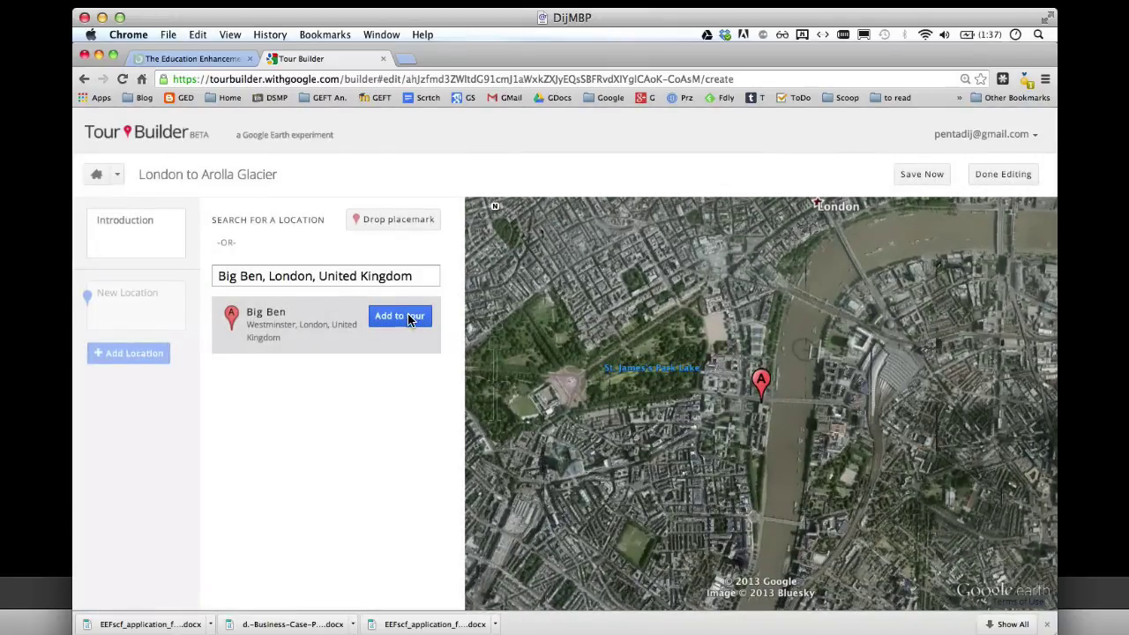
left_click(400, 316)
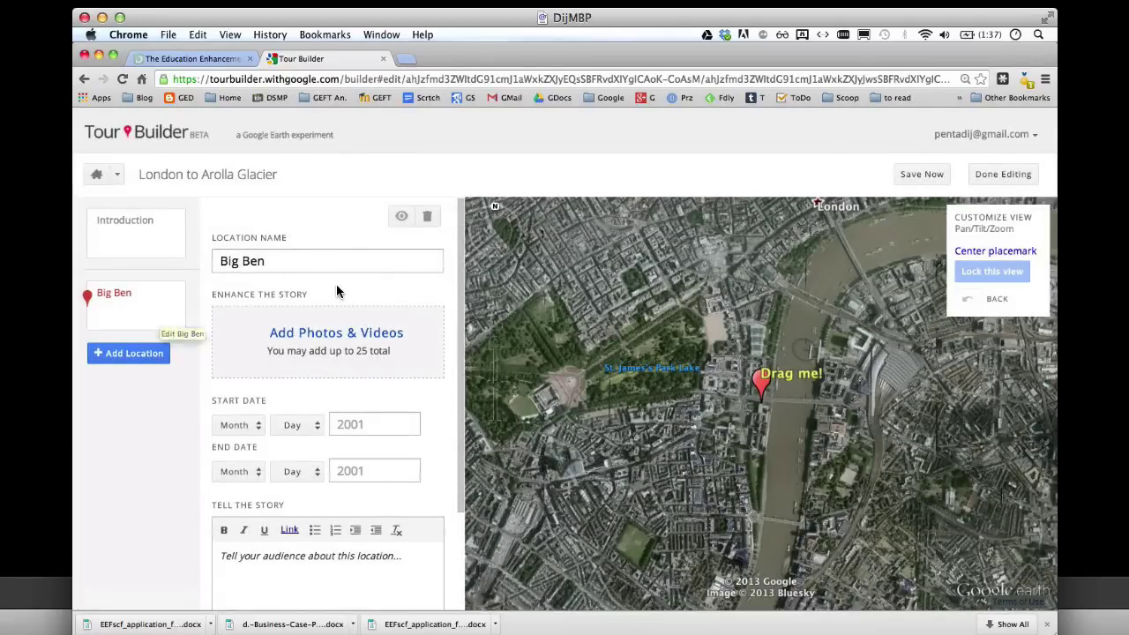
- Search YouTube for 'big ben' and attach the 'Big Ben strikes 12 (Good quality sound)' video
left_click(347, 336)
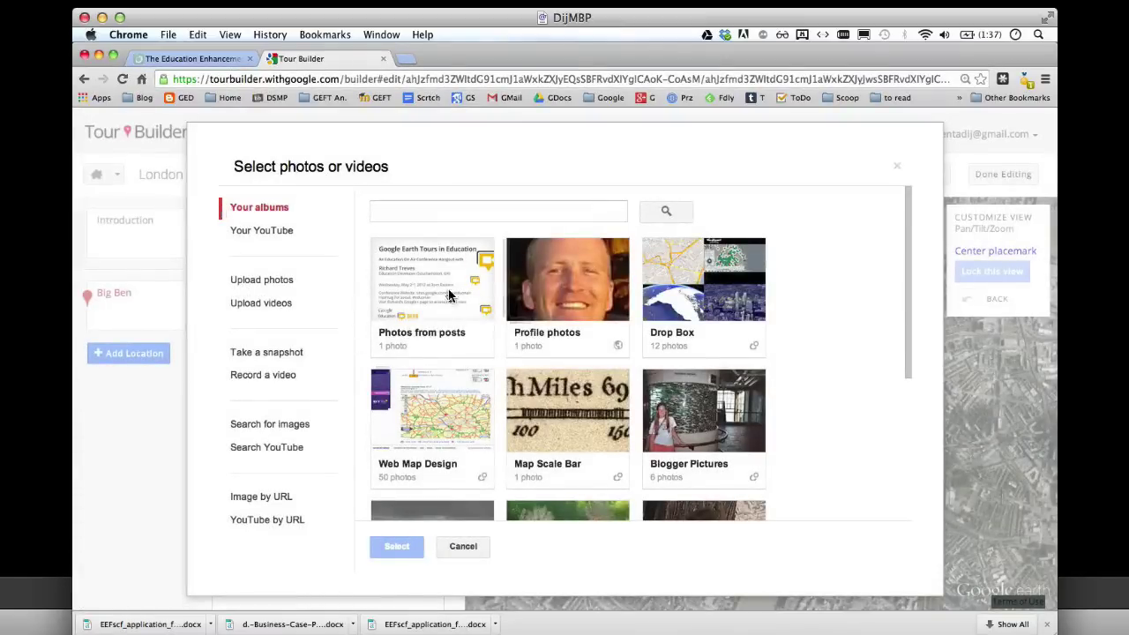
left_click(462, 217)
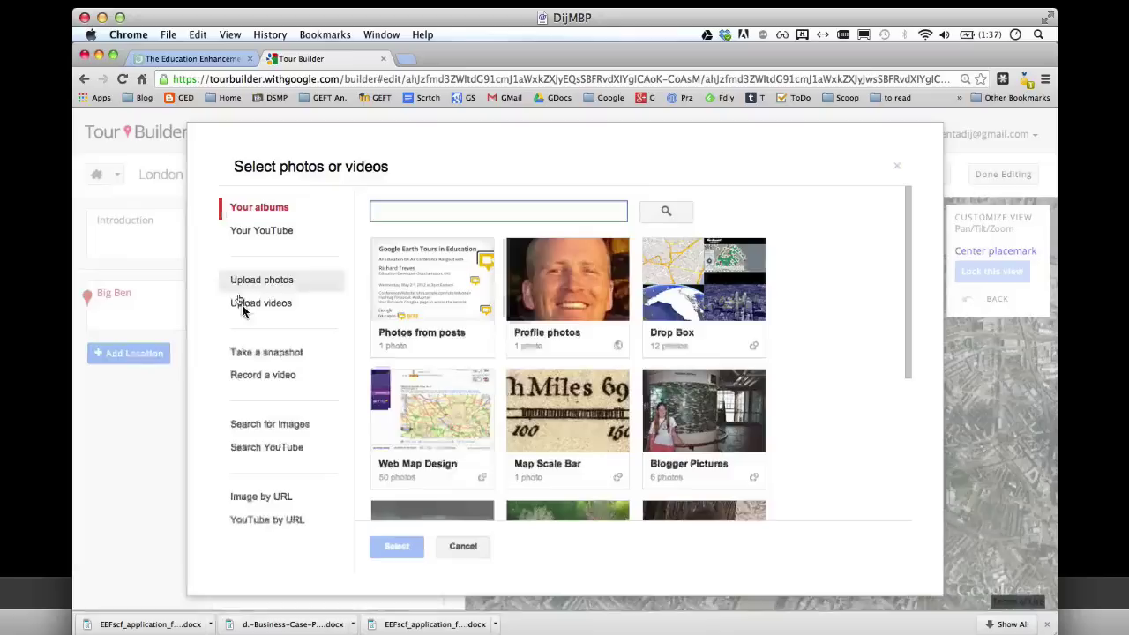
left_click(257, 449)
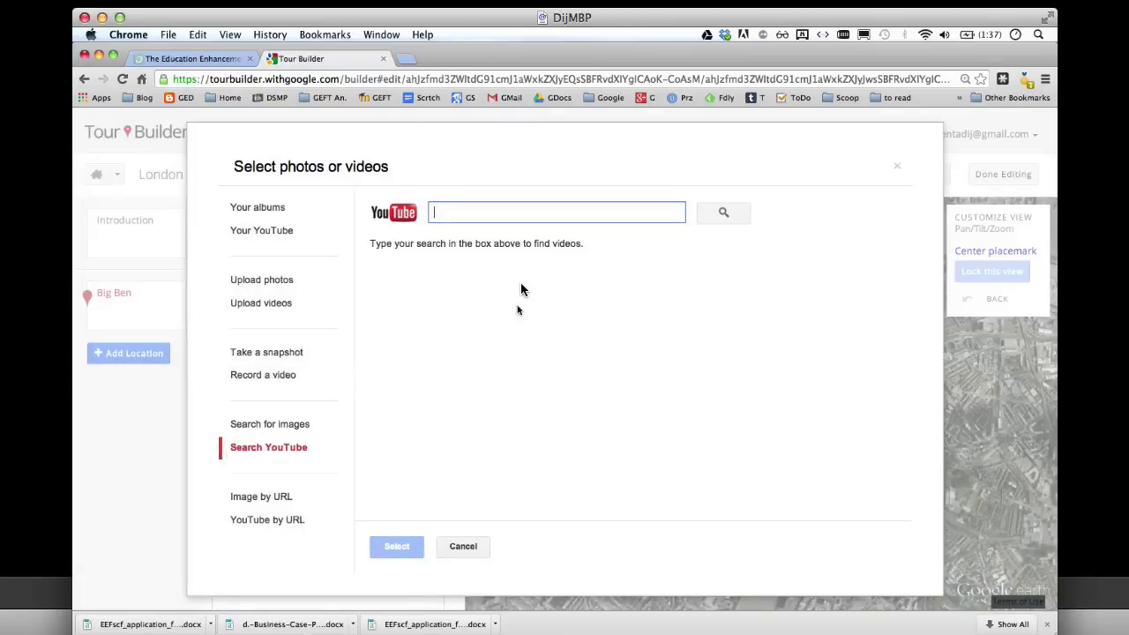
type("big")
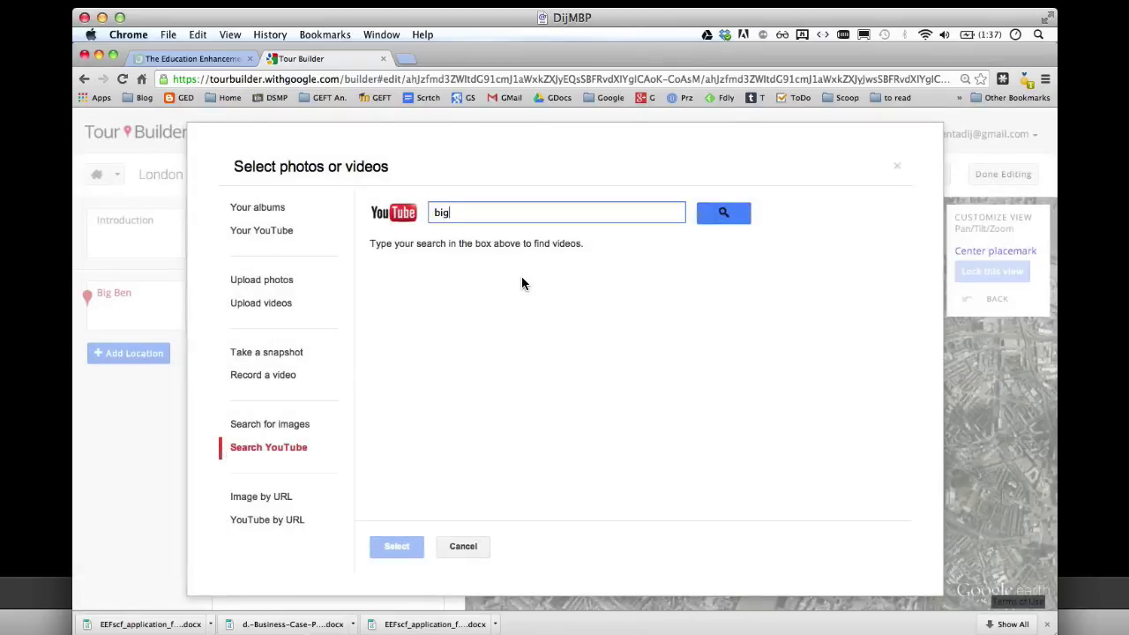
type(" ben")
key("Return")
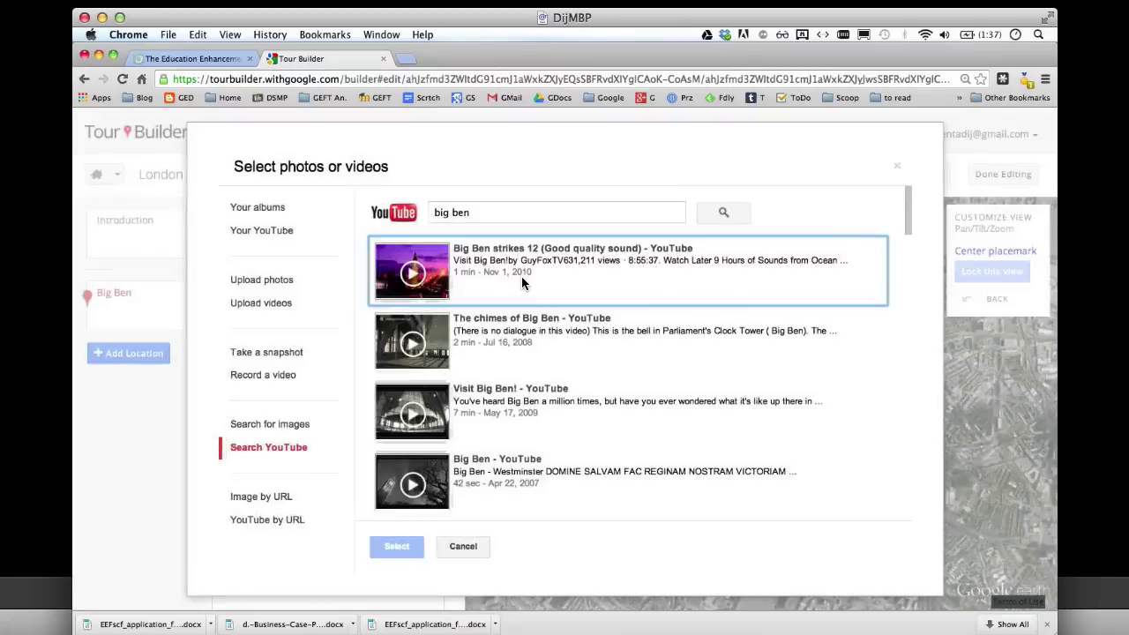
left_click(416, 277)
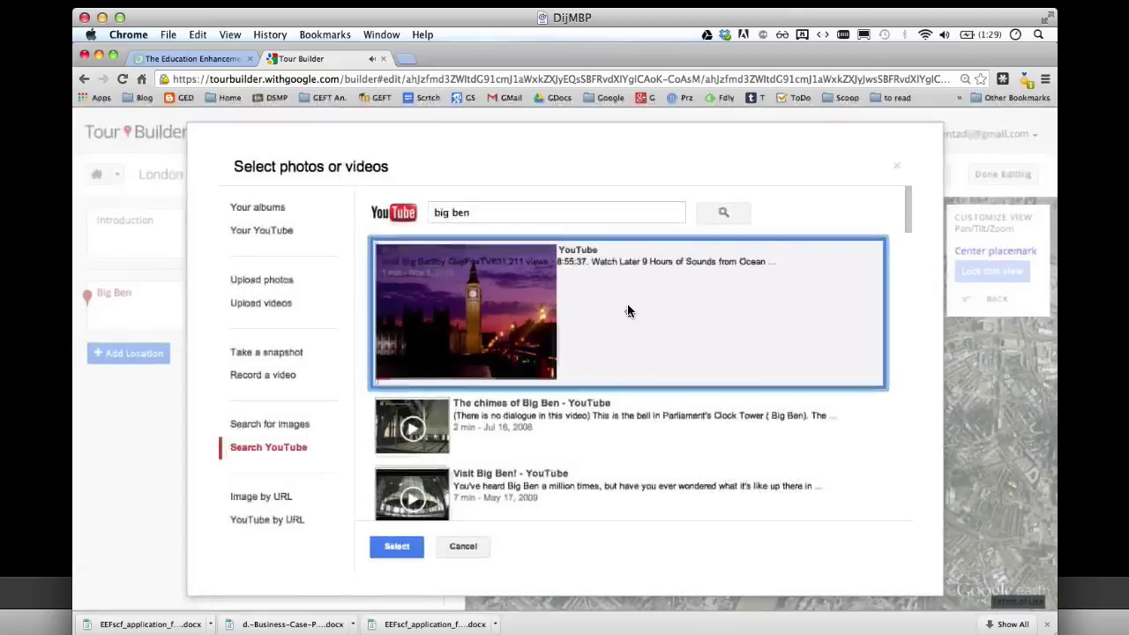
left_click(396, 369)
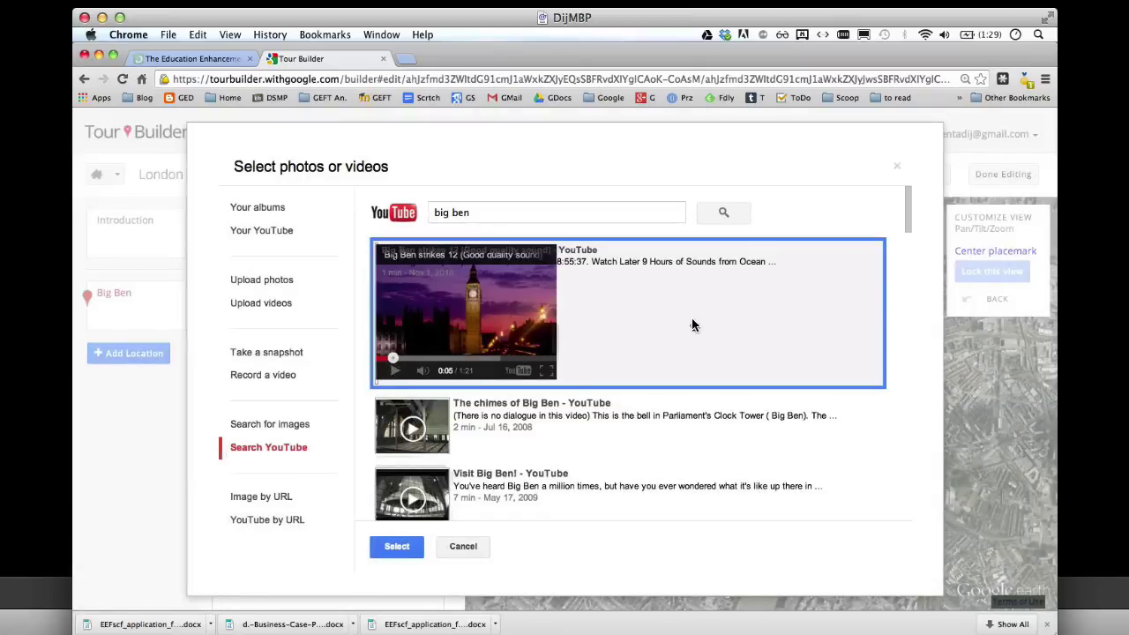
left_click(399, 548)
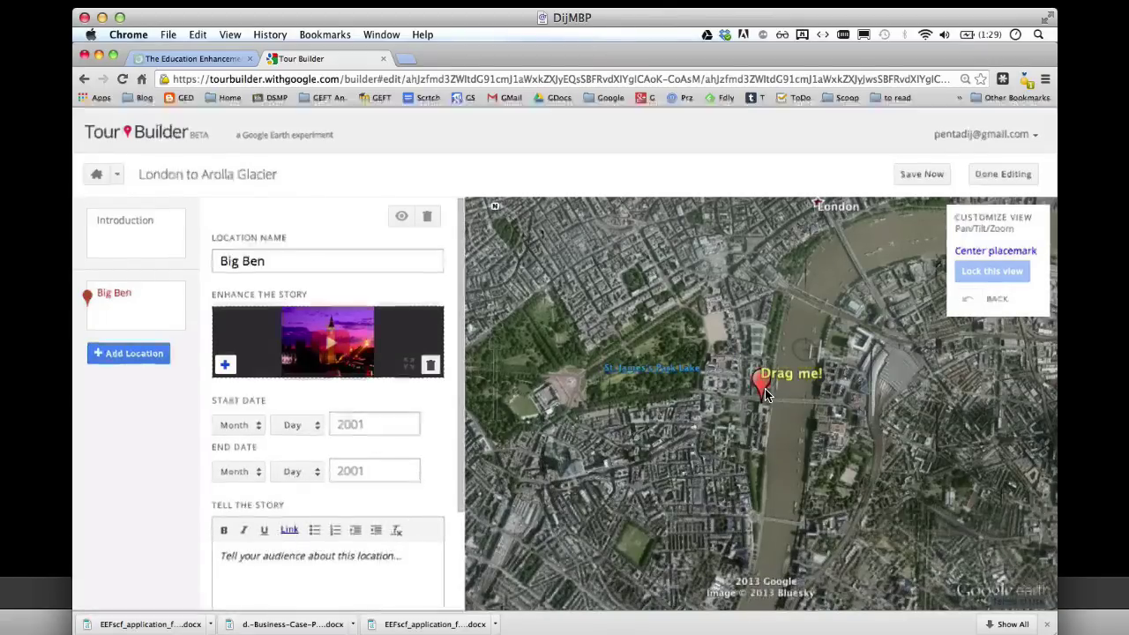
- Enter 'Big Ben Chiming' as the Big Ben stop's story text
scroll(324, 426, "down", 3)
left_click(325, 438)
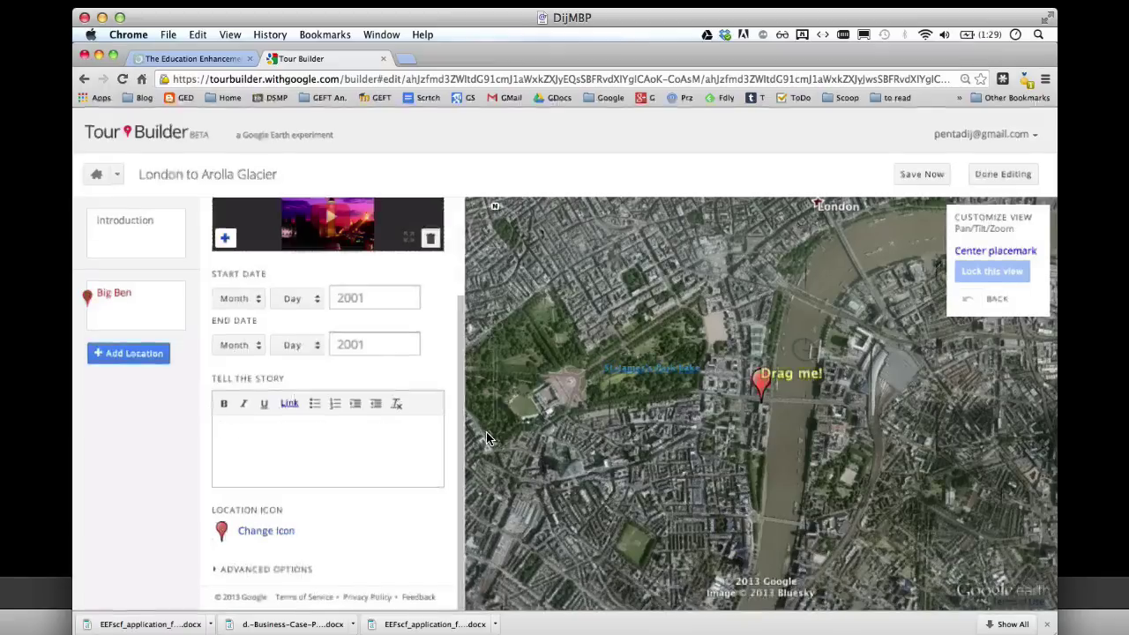
type("Big Ben Chiming")
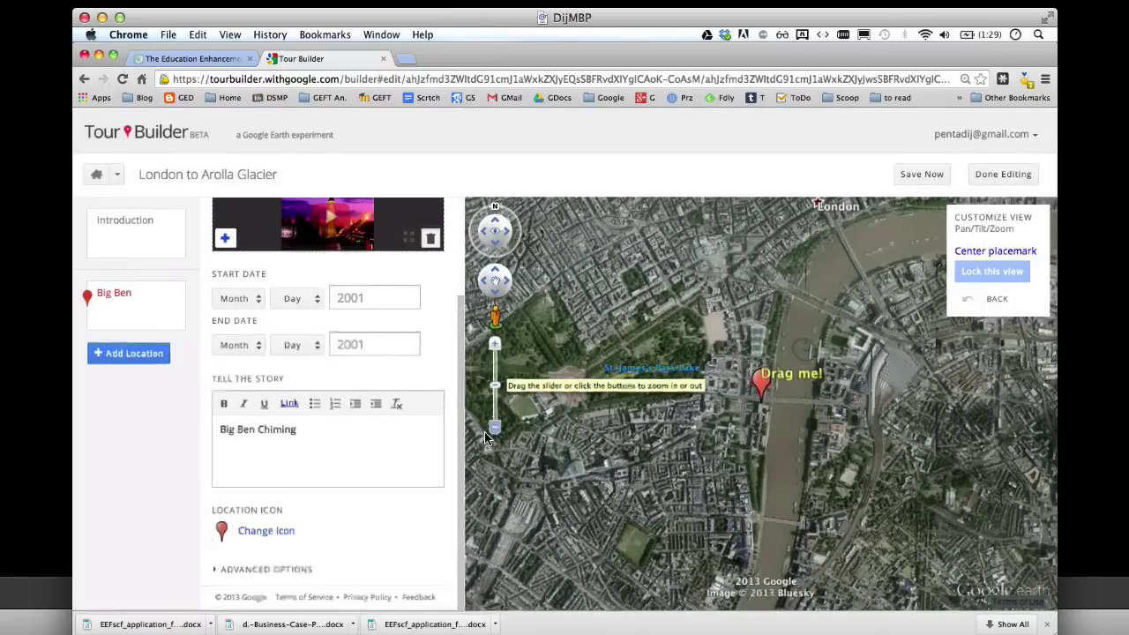
- Zoom and tilt onto Big Ben and lock that close 3D view for the stop
left_click(495, 428)
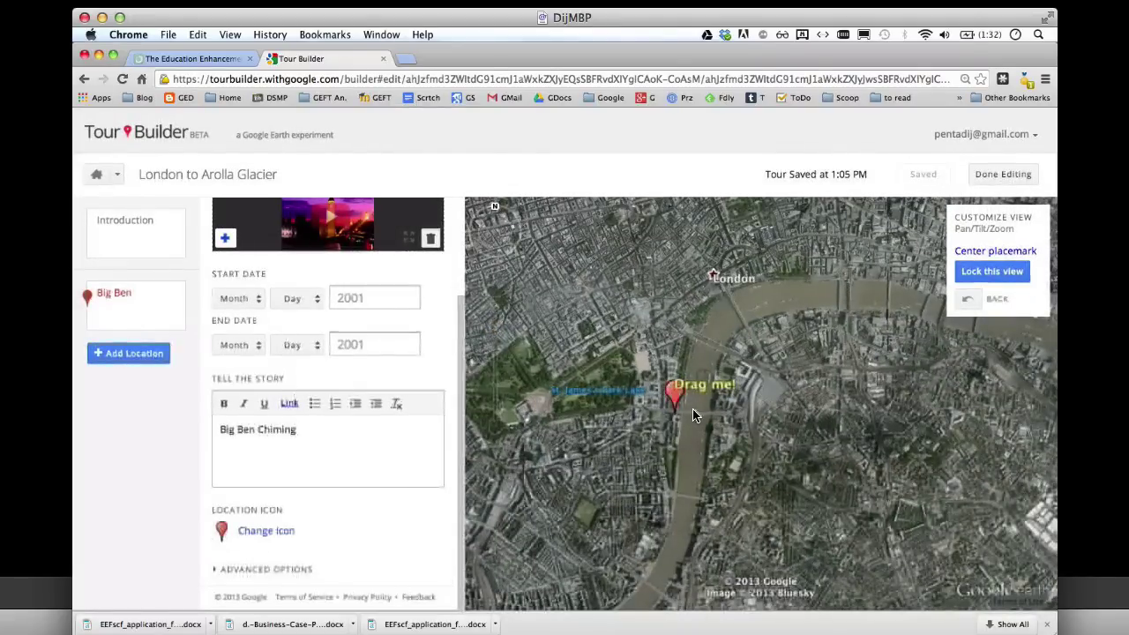
left_click(989, 272)
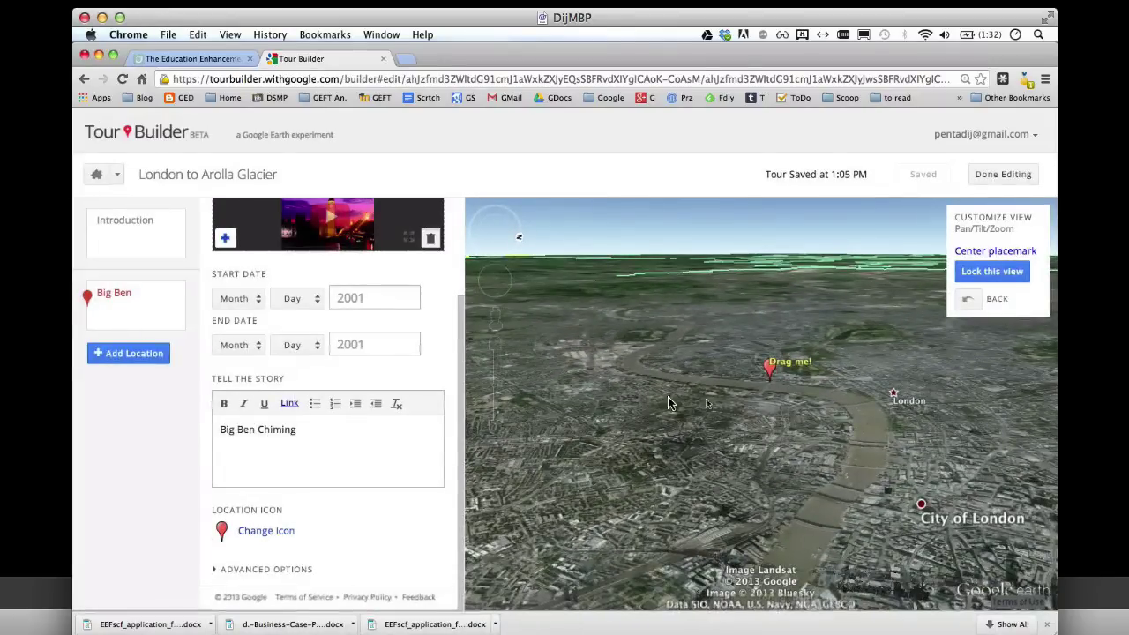
left_click(497, 351)
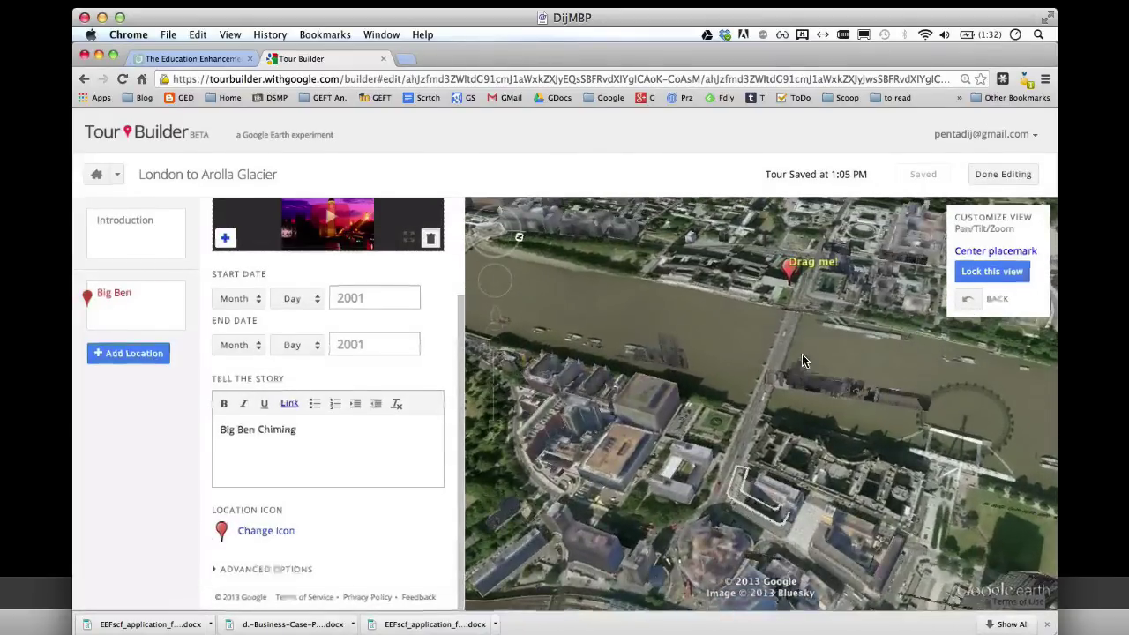
scroll(802, 388, "up", 3)
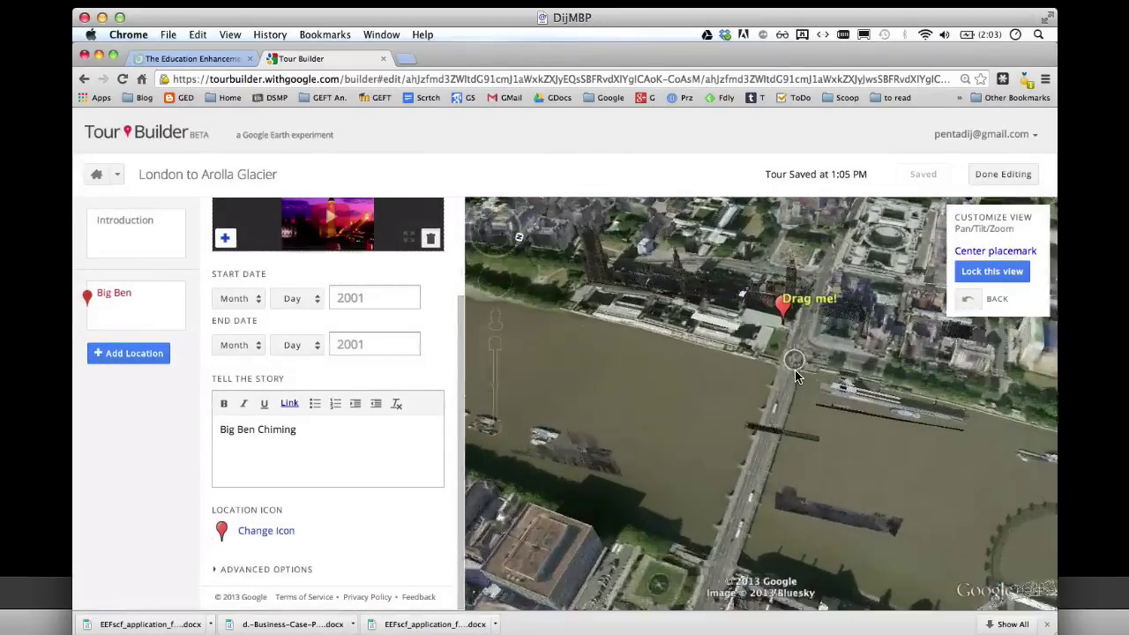
scroll(797, 379, "up", 3)
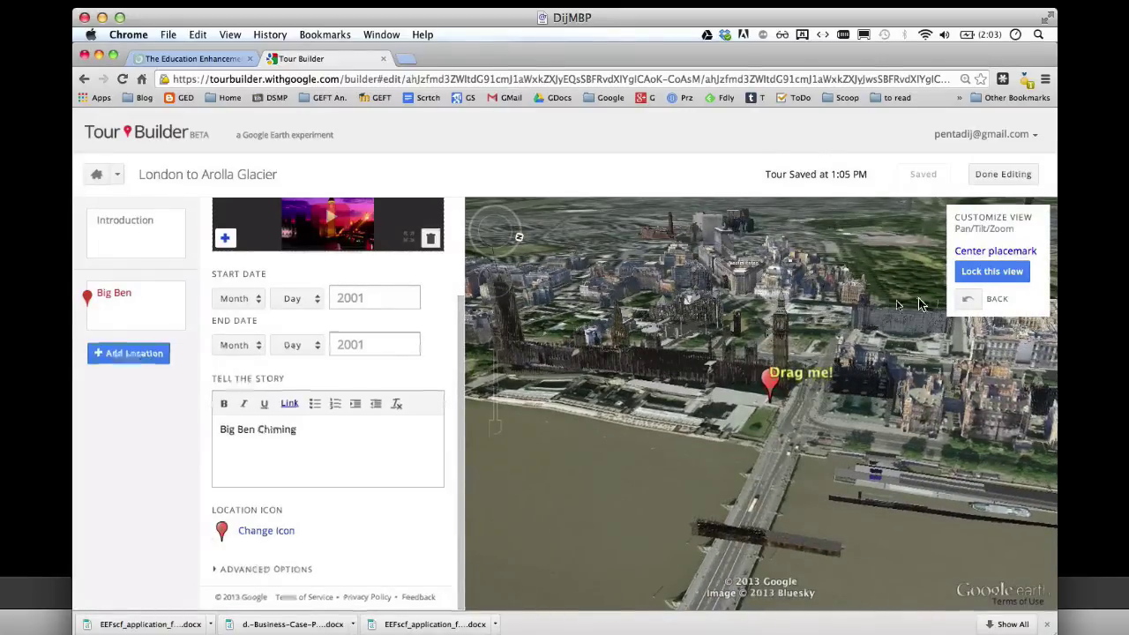
left_click(974, 273)
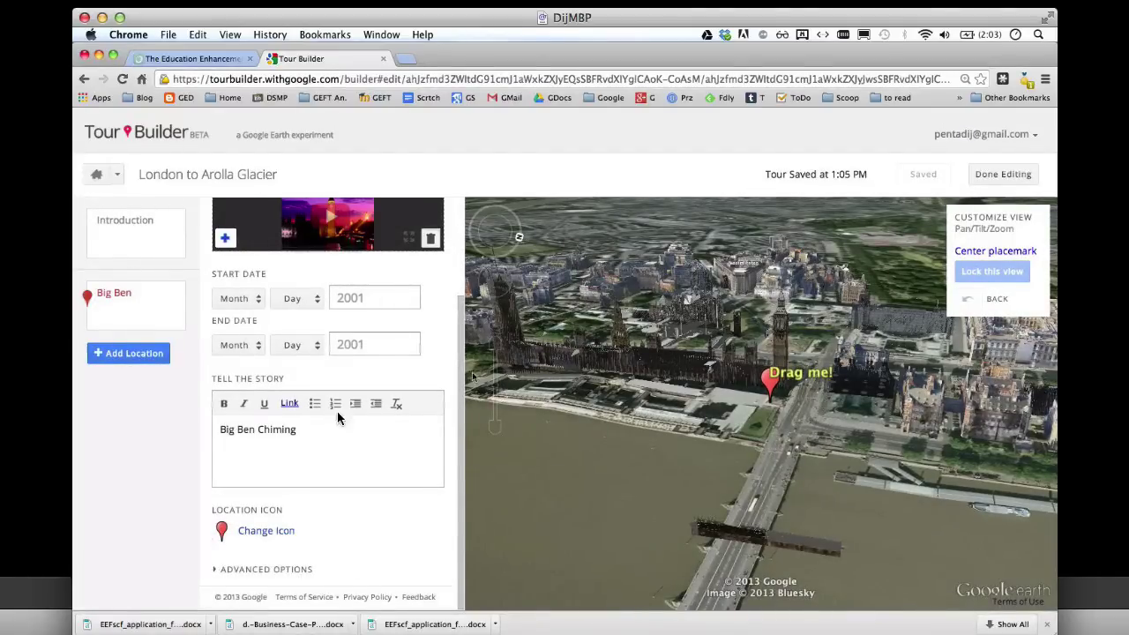
- Search for Big Ben and add it to the tour as a second stop
left_click(123, 354)
left_click(307, 272)
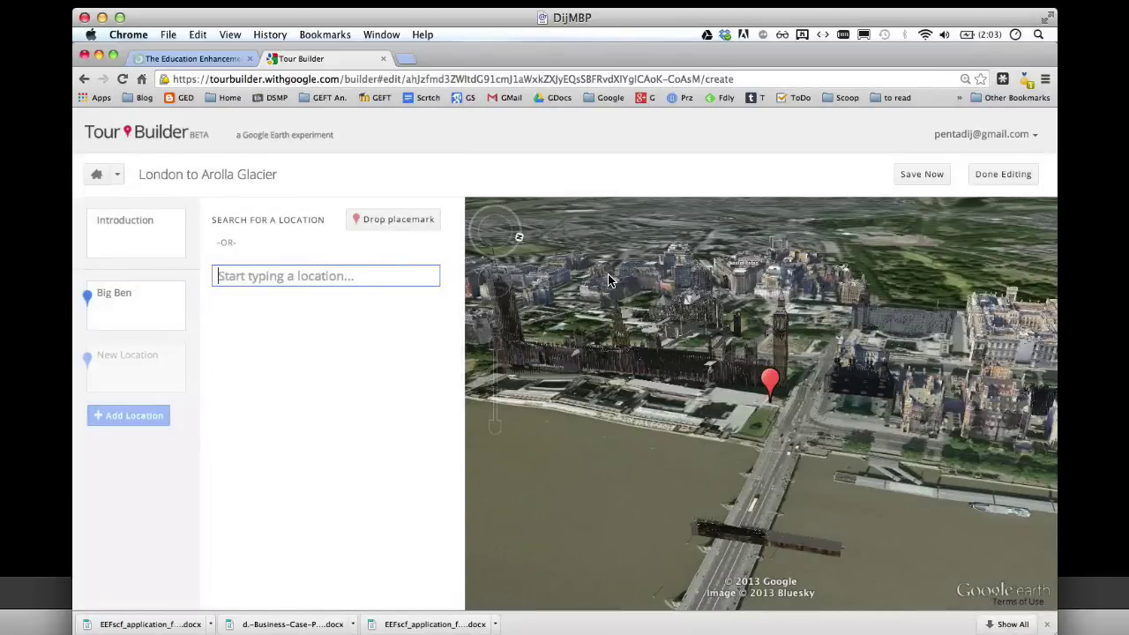
type("bi")
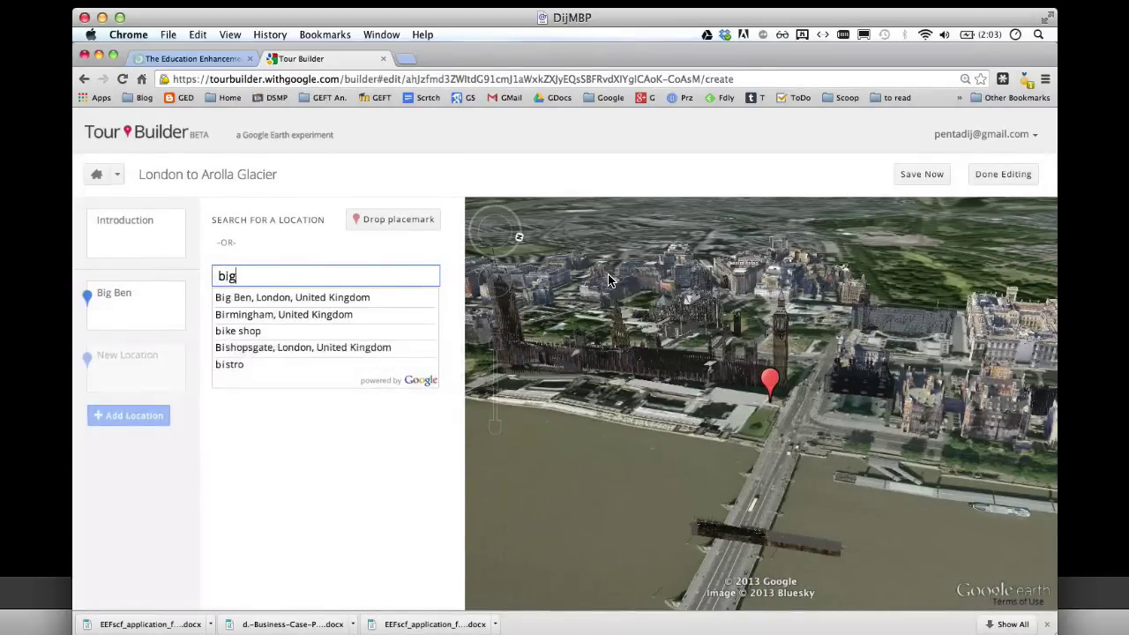
type("g")
key("Down")
key("Return")
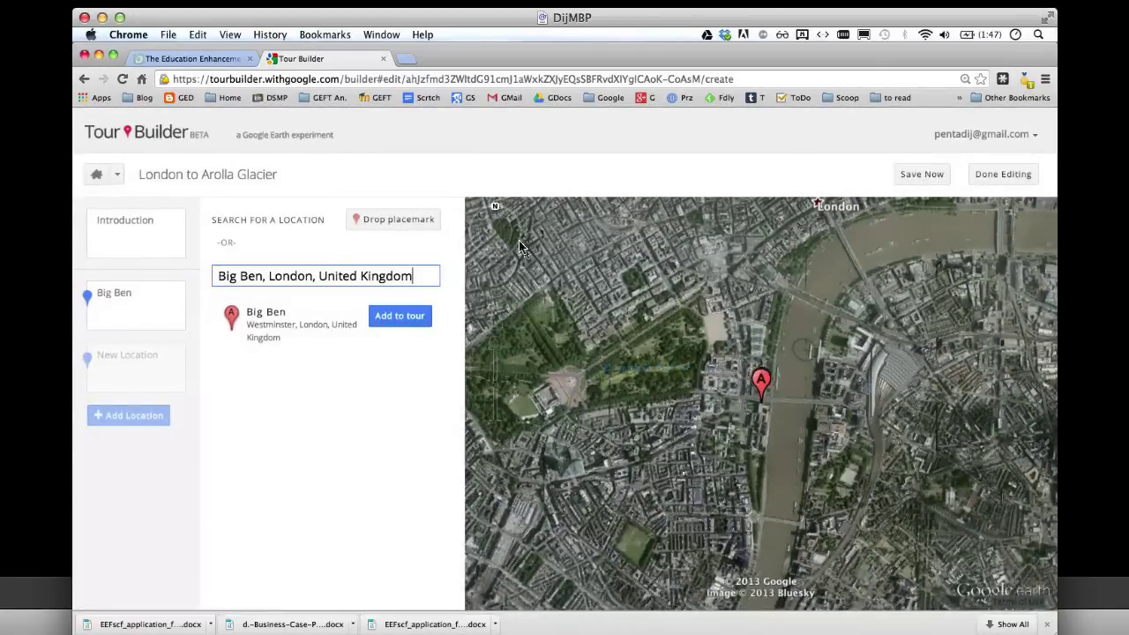
mouse_move(499, 215)
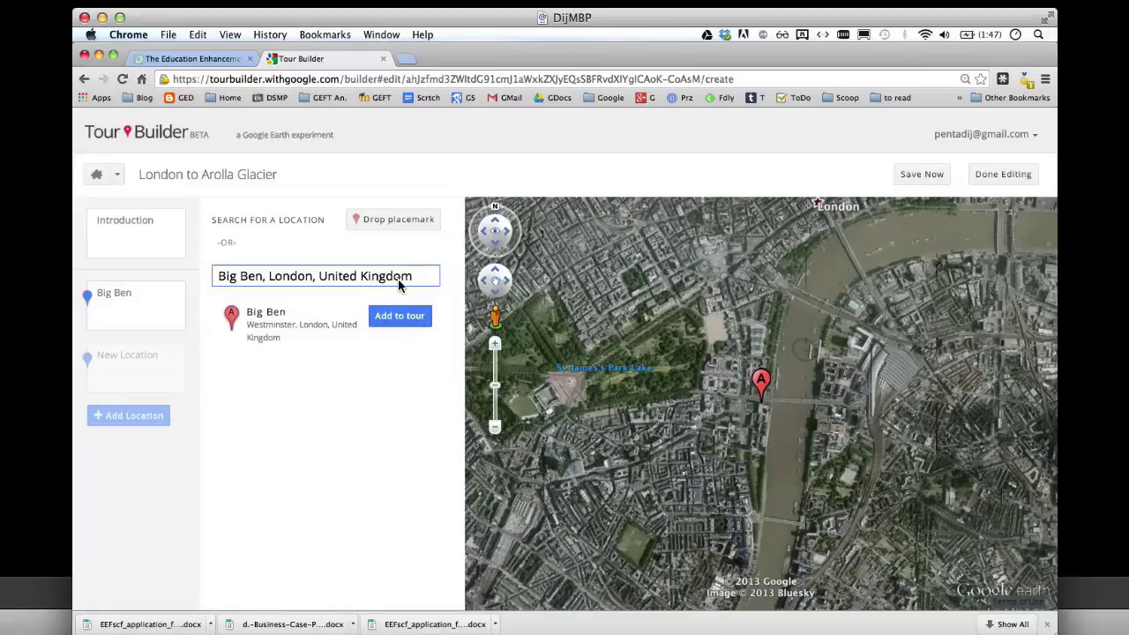
left_click(395, 319)
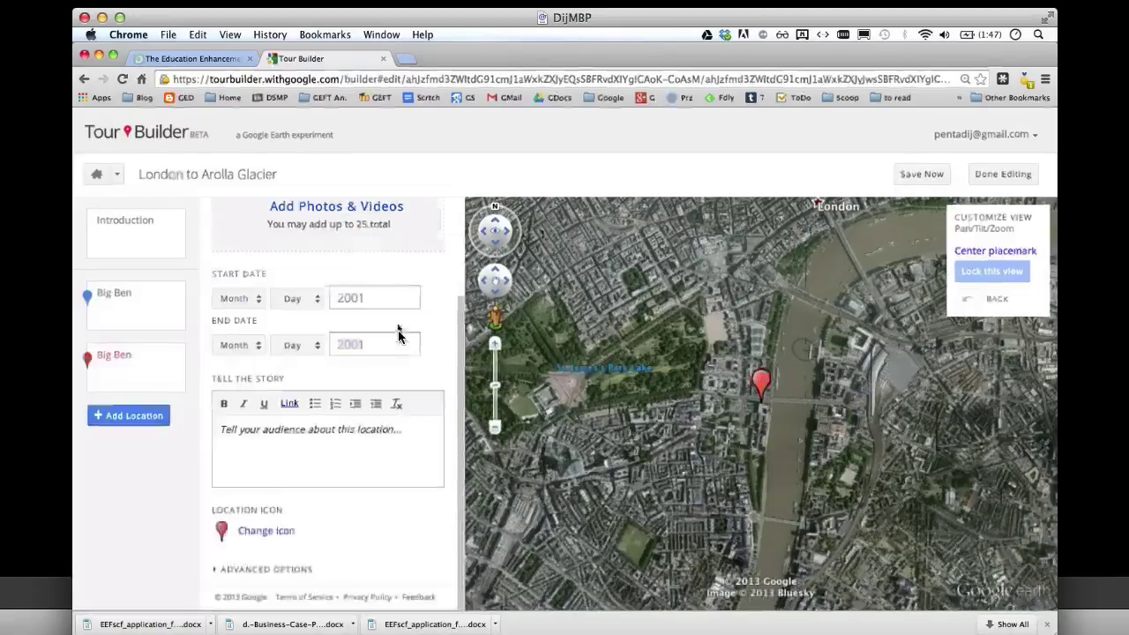
- Rename the new stop to 'Big Ben - Plan View'
scroll(385, 266, "up", 3)
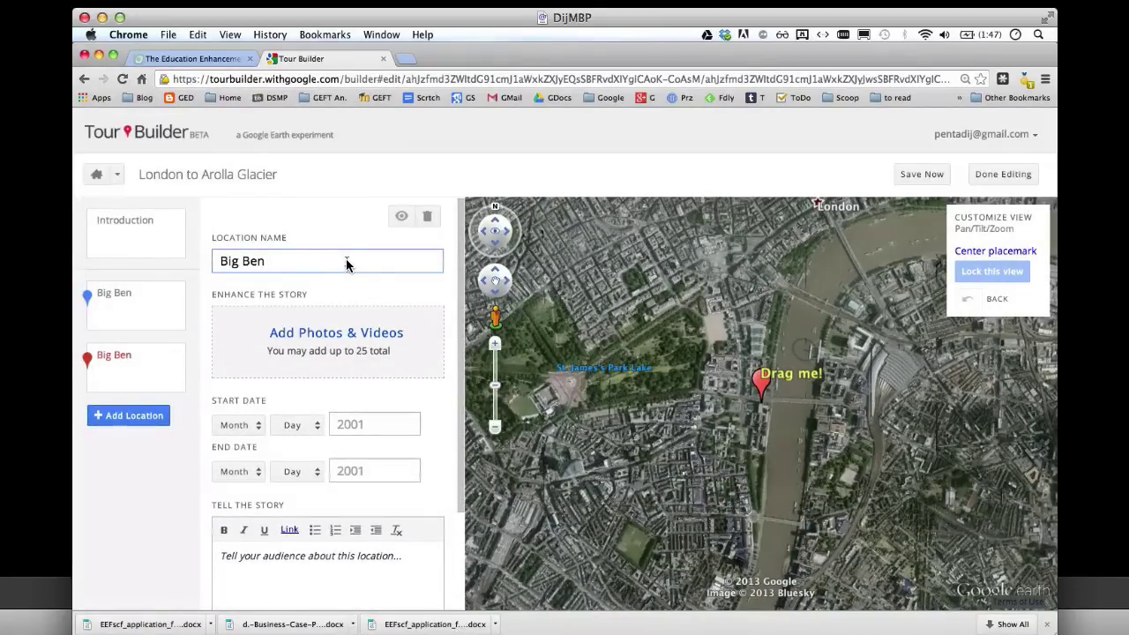
type("- Plan Vie")
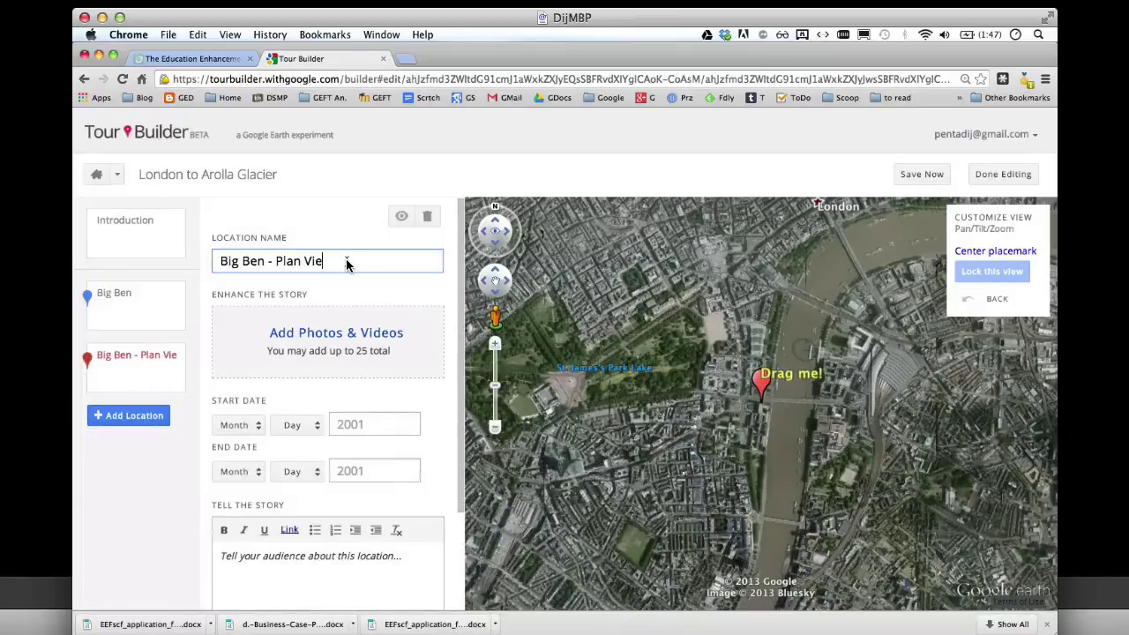
type("w")
left_click(132, 415)
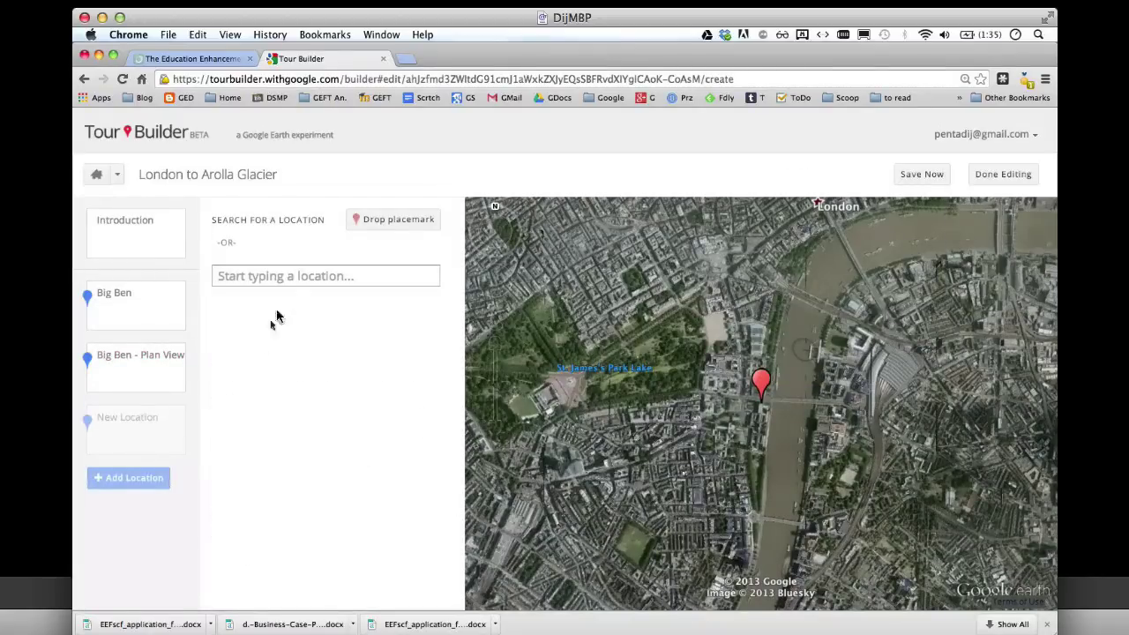
- Search 'Arolla' and add Arolla Glacier, Evolène, Switzerland as the third stop
left_click(298, 275)
type("A")
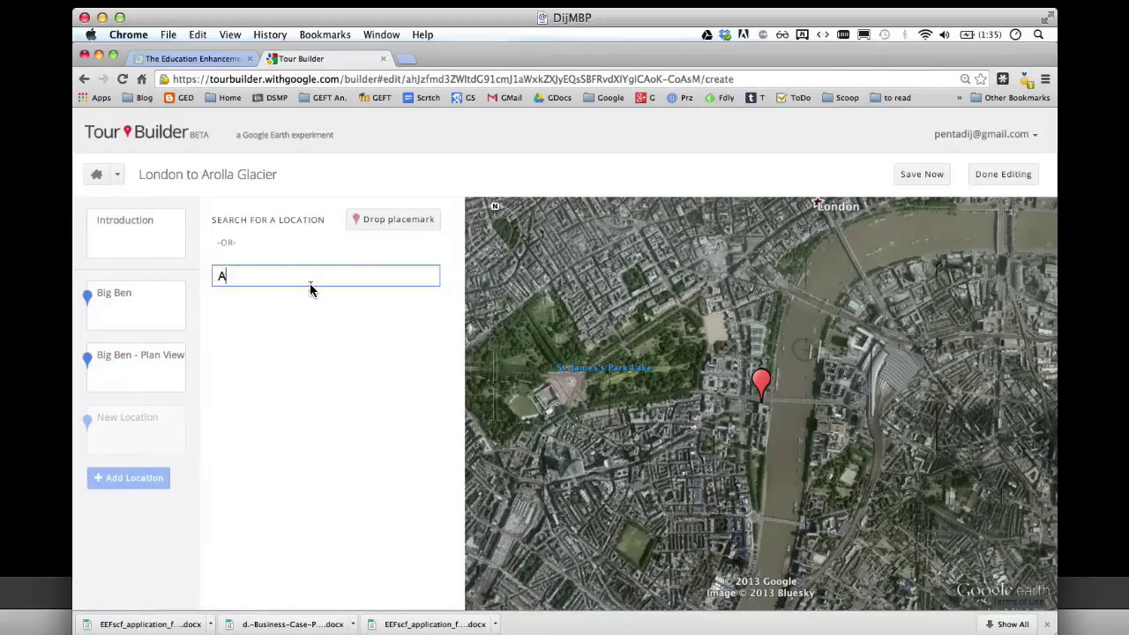
type("rr")
key("BackSpace")
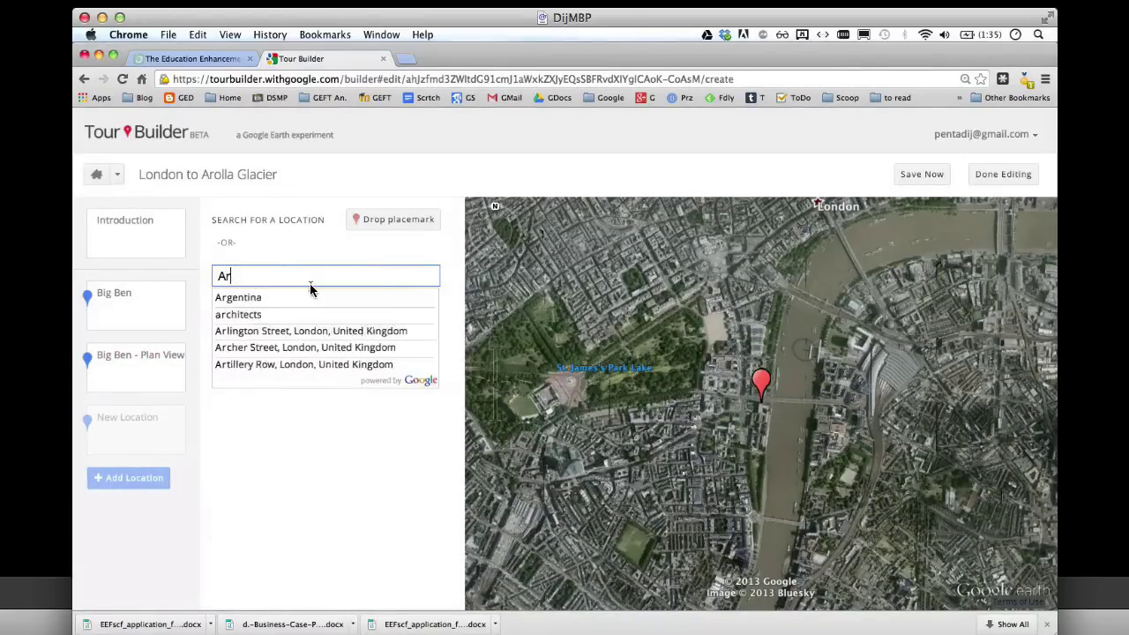
type("olla")
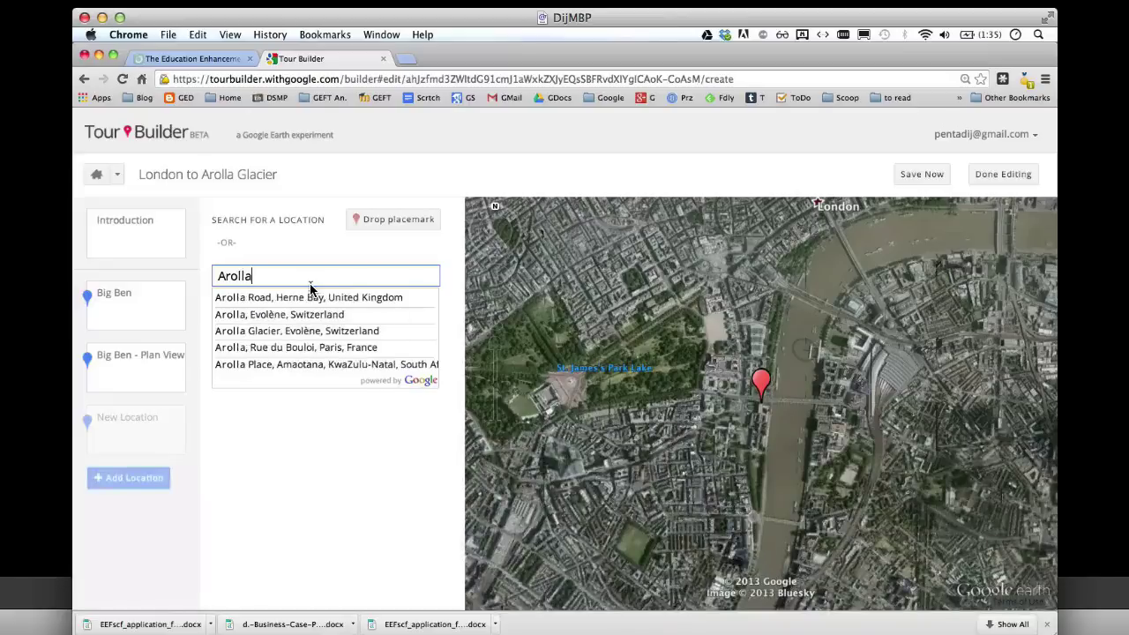
left_click(308, 332)
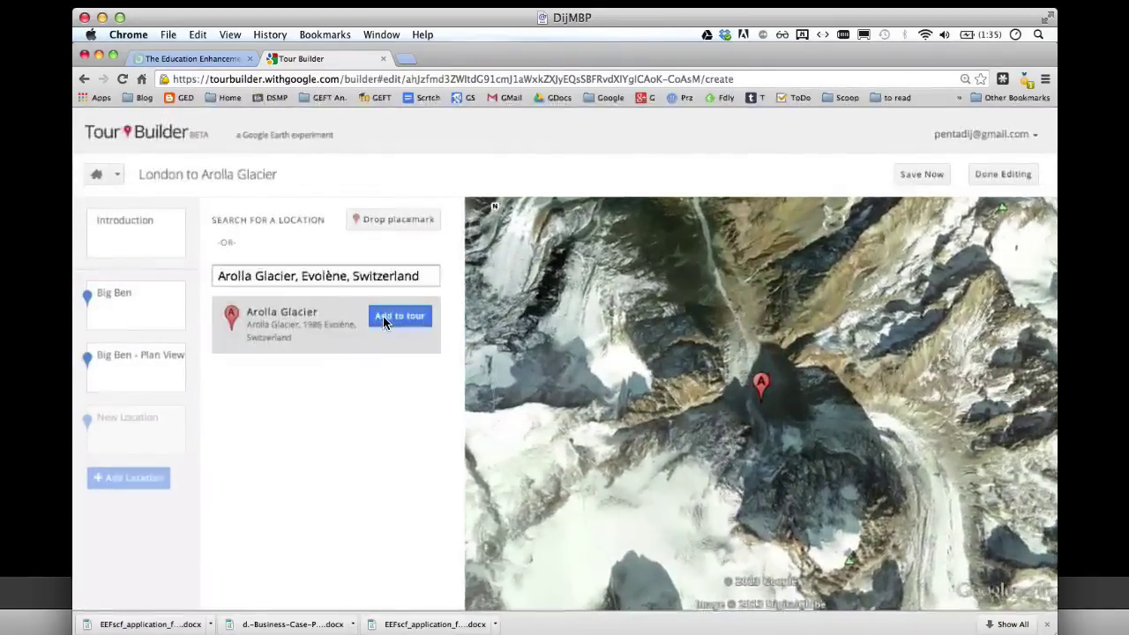
left_click(398, 315)
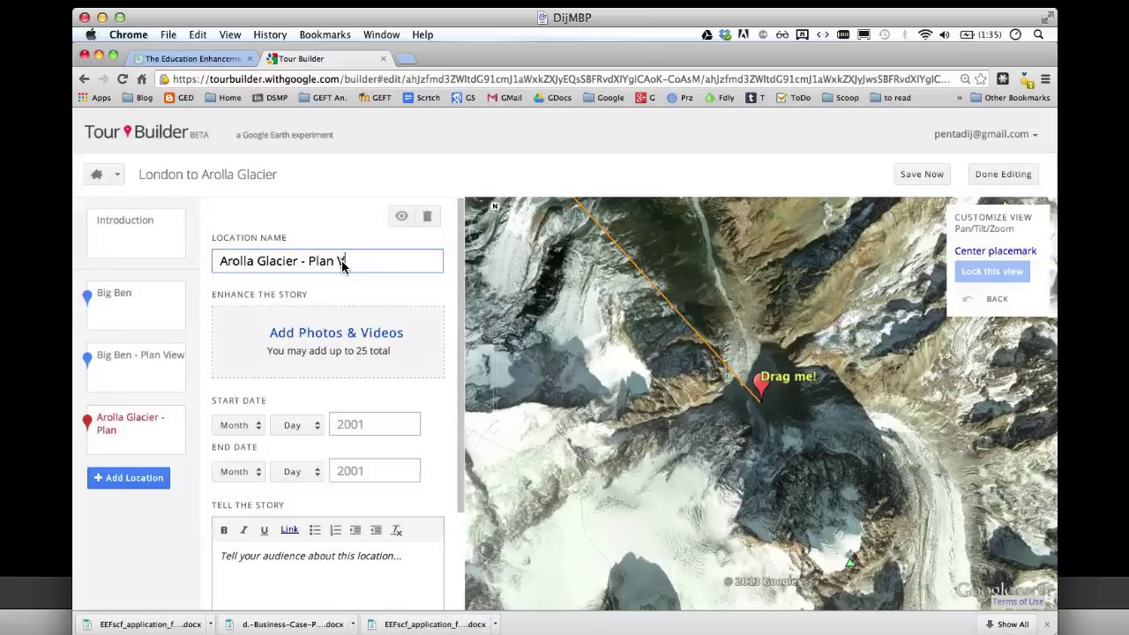
scroll(340, 265, "down", 3)
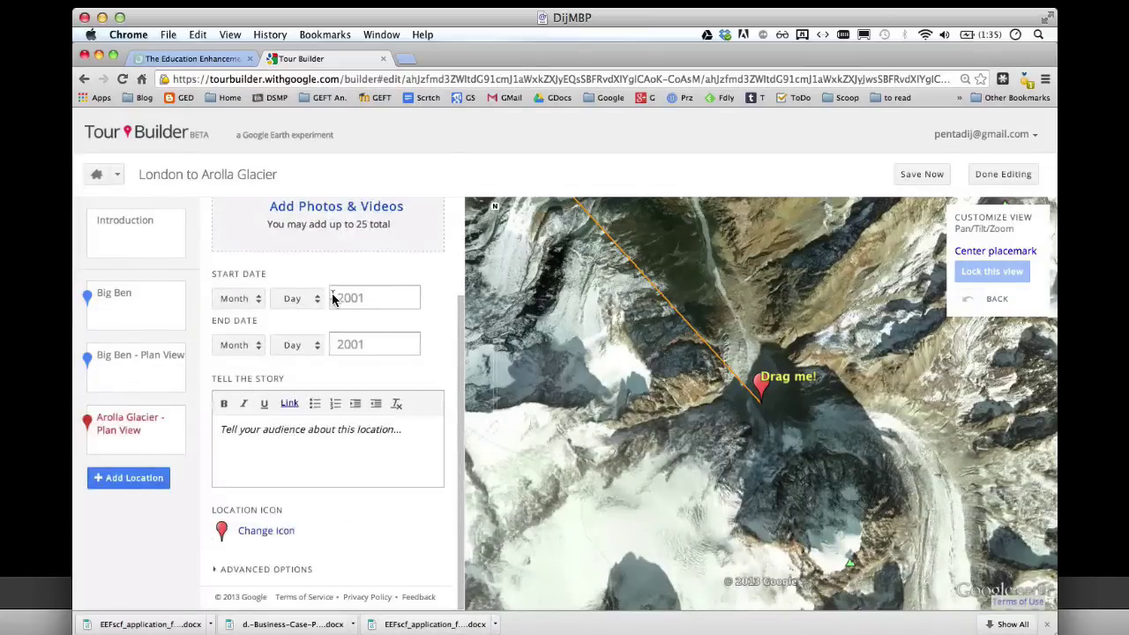
- Add Arolla Glacier, Evolène, Switzerland again as a fourth stop
left_click(147, 477)
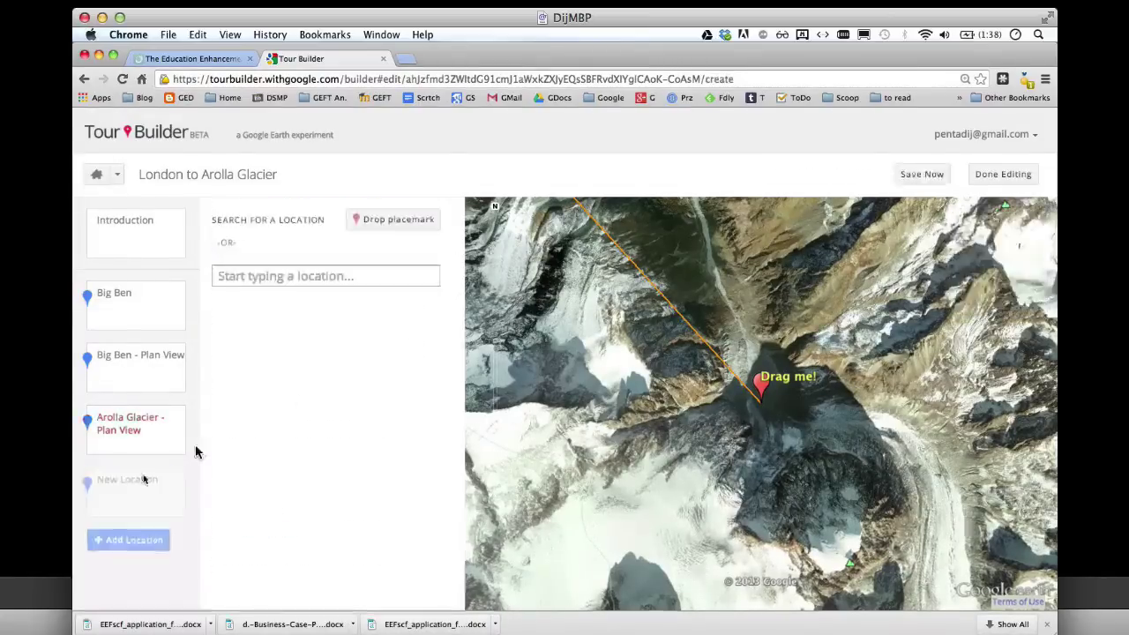
type("arr")
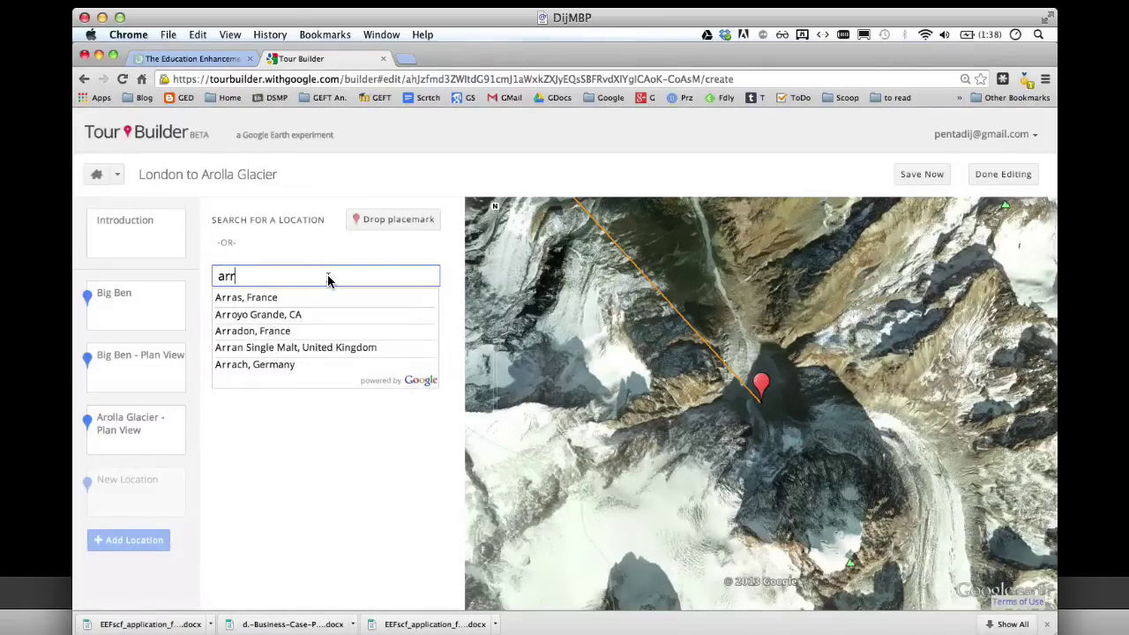
key("BackSpace")
type("olla")
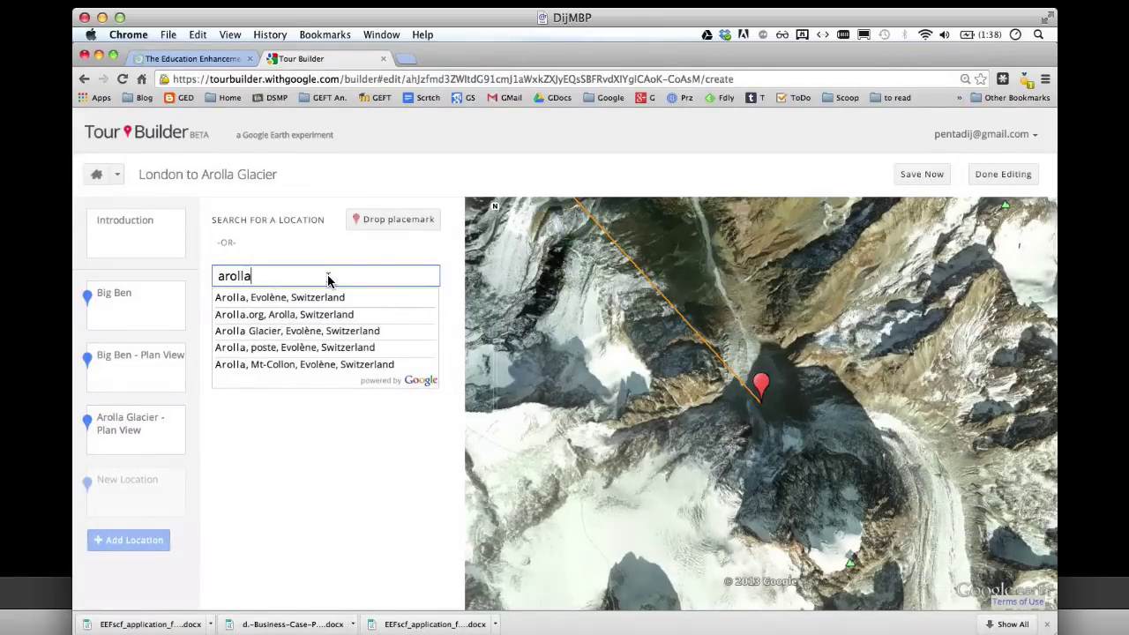
left_click(323, 332)
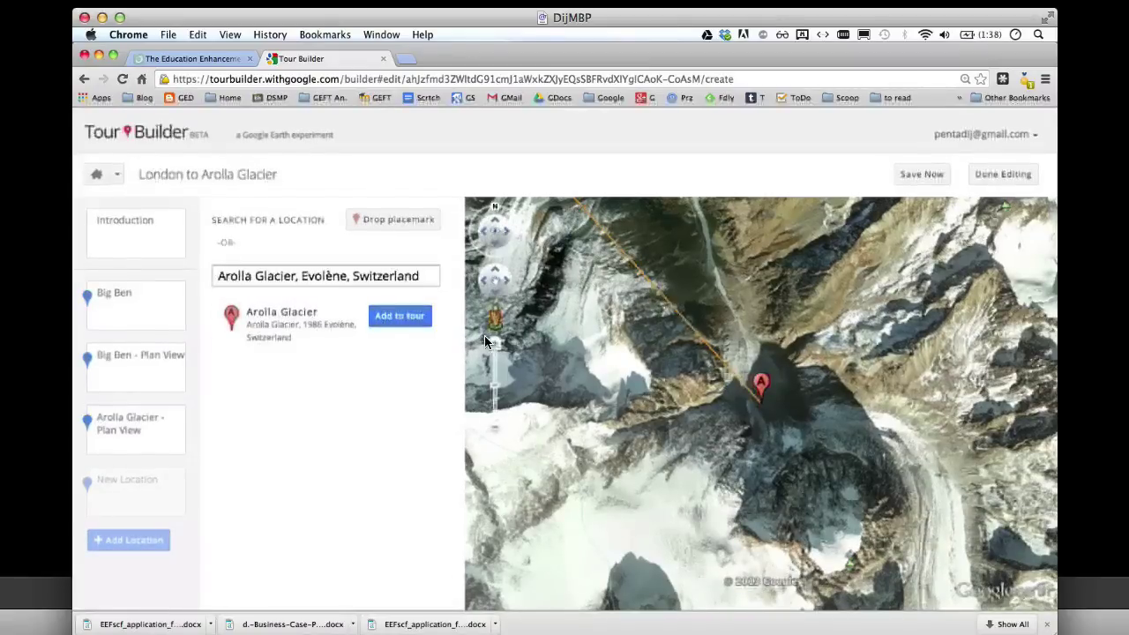
left_click(419, 317)
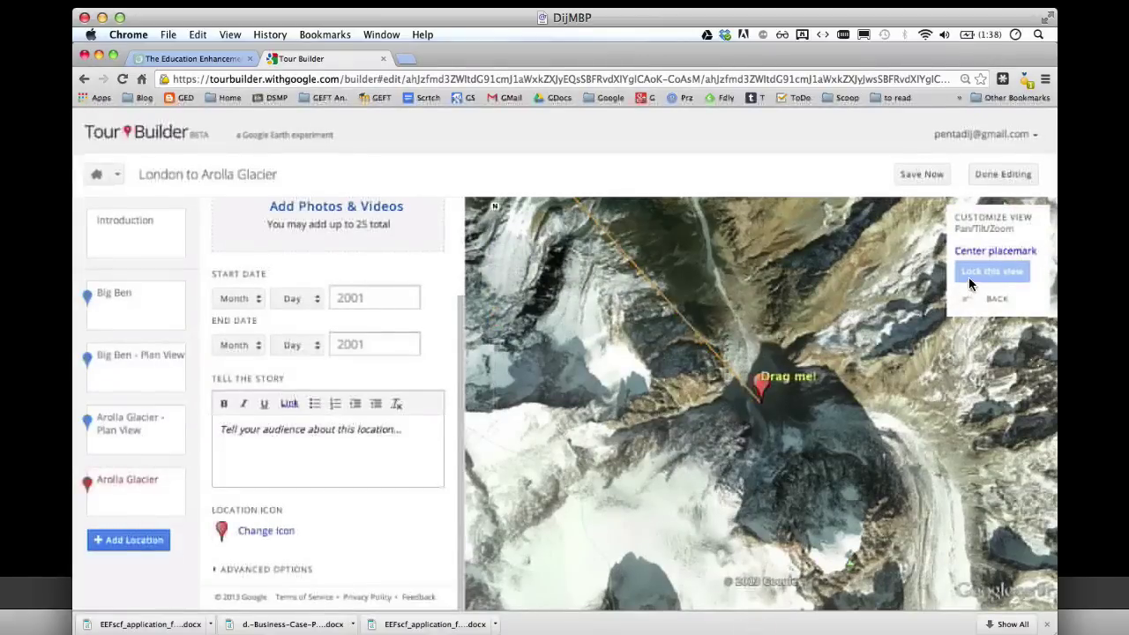
- Pan and tilt into a 3D view of the glacier valley and lock it
left_click_drag(825, 379, 803, 307)
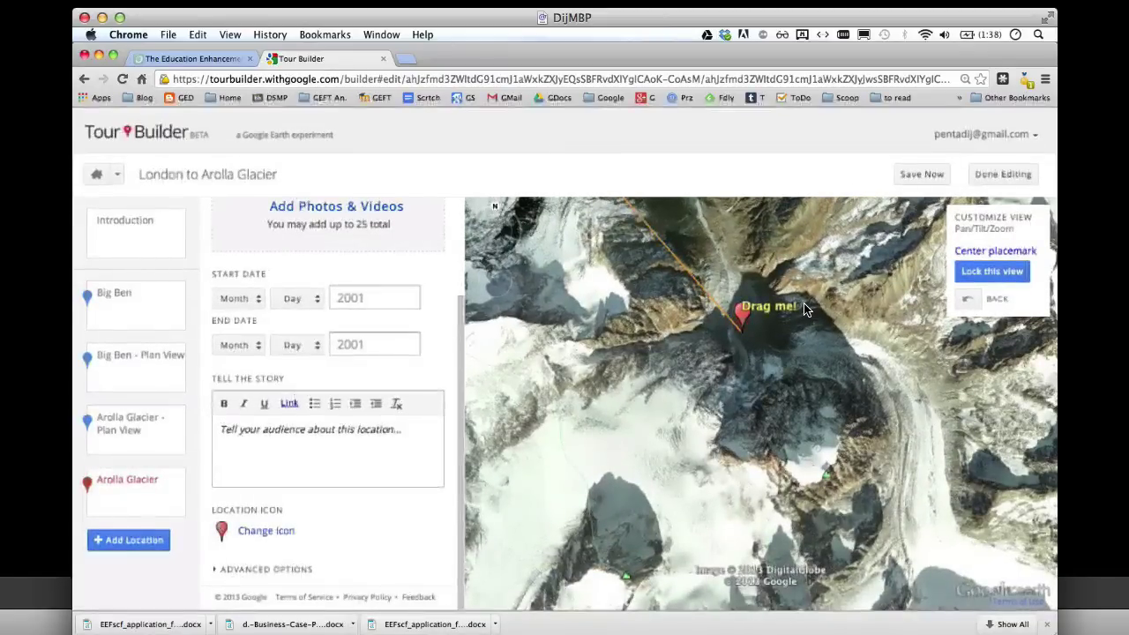
scroll(803, 309, "up", 3)
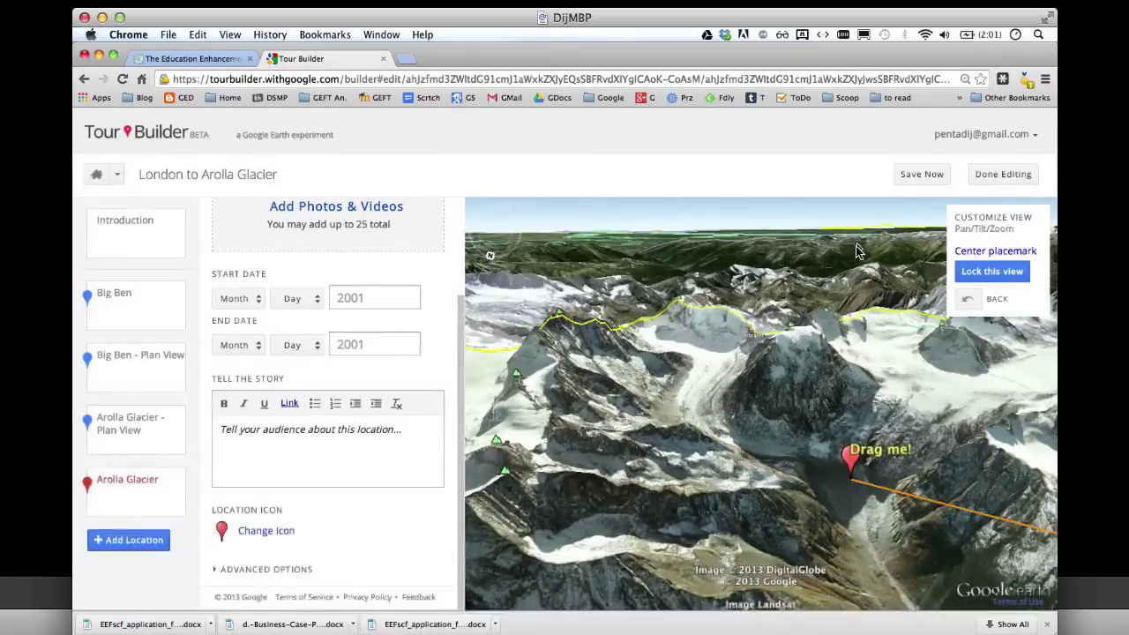
left_click(970, 273)
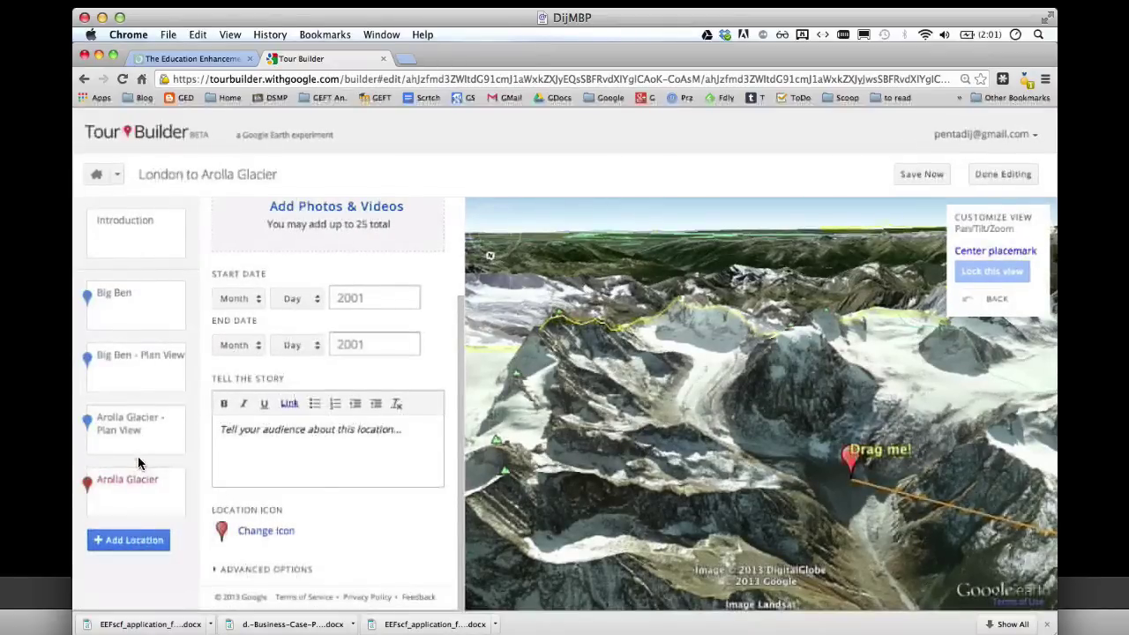
left_click(145, 238)
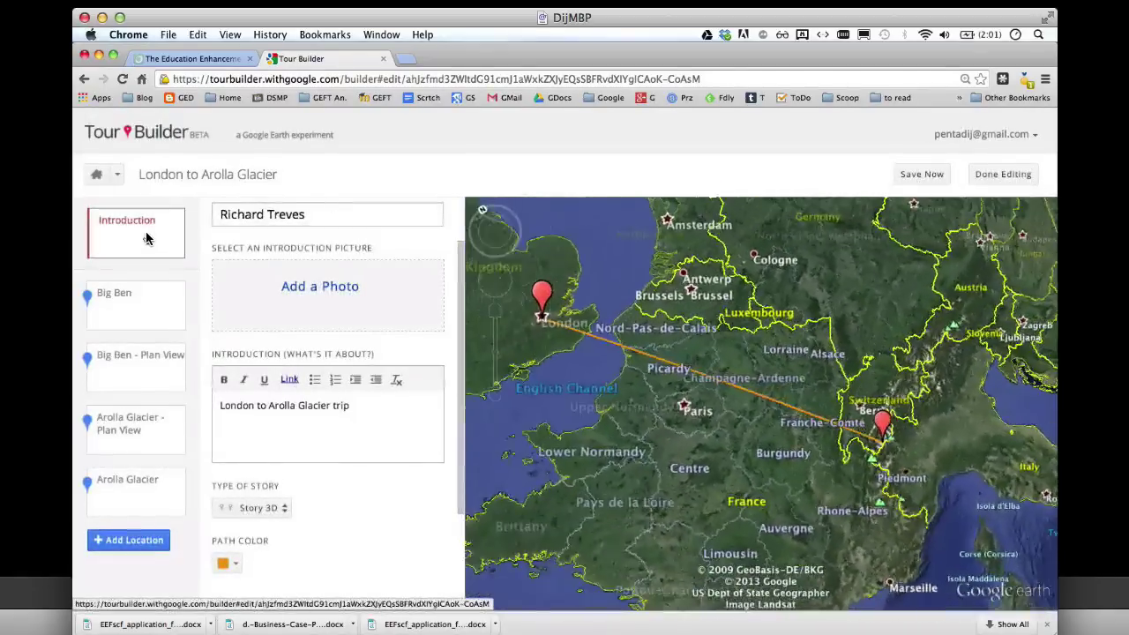
left_click(125, 306)
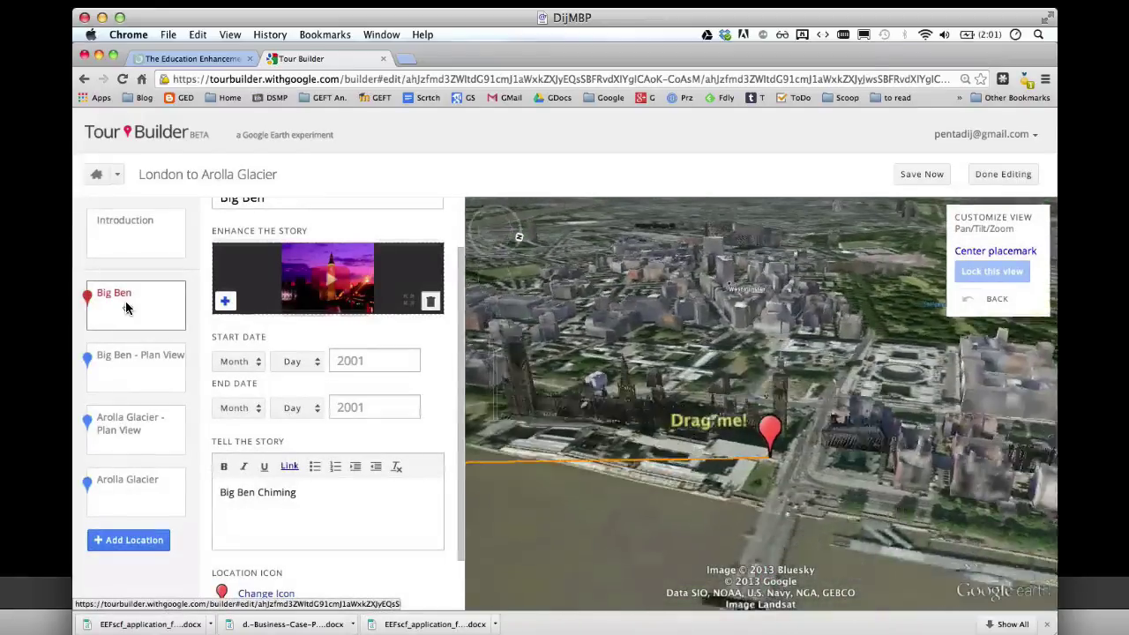
left_click(108, 375)
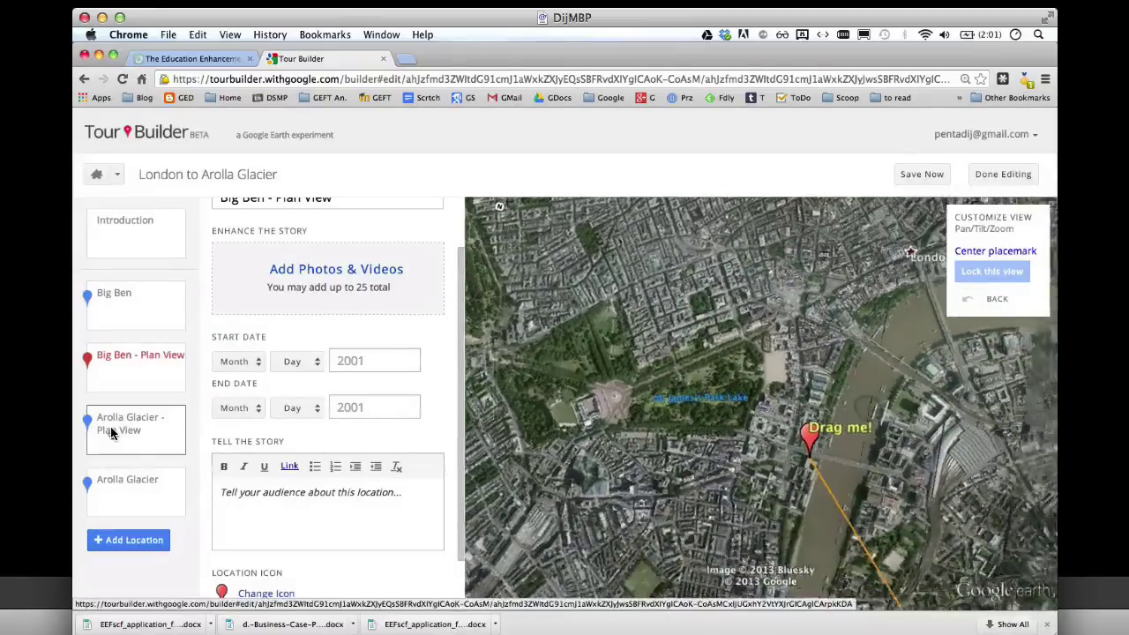
left_click(111, 426)
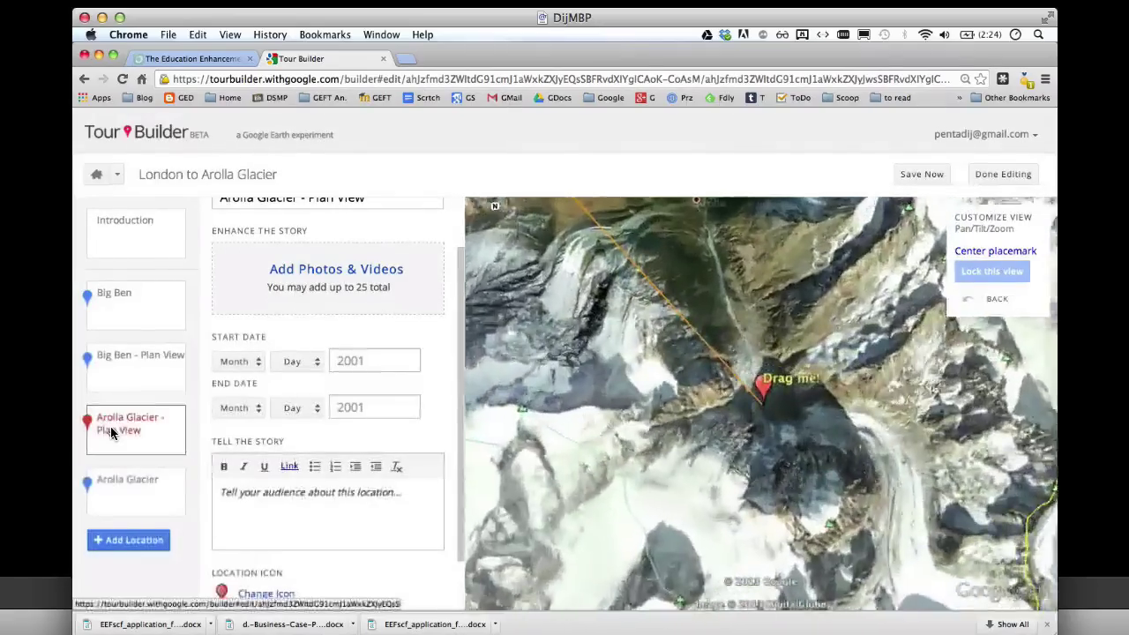
left_click(111, 482)
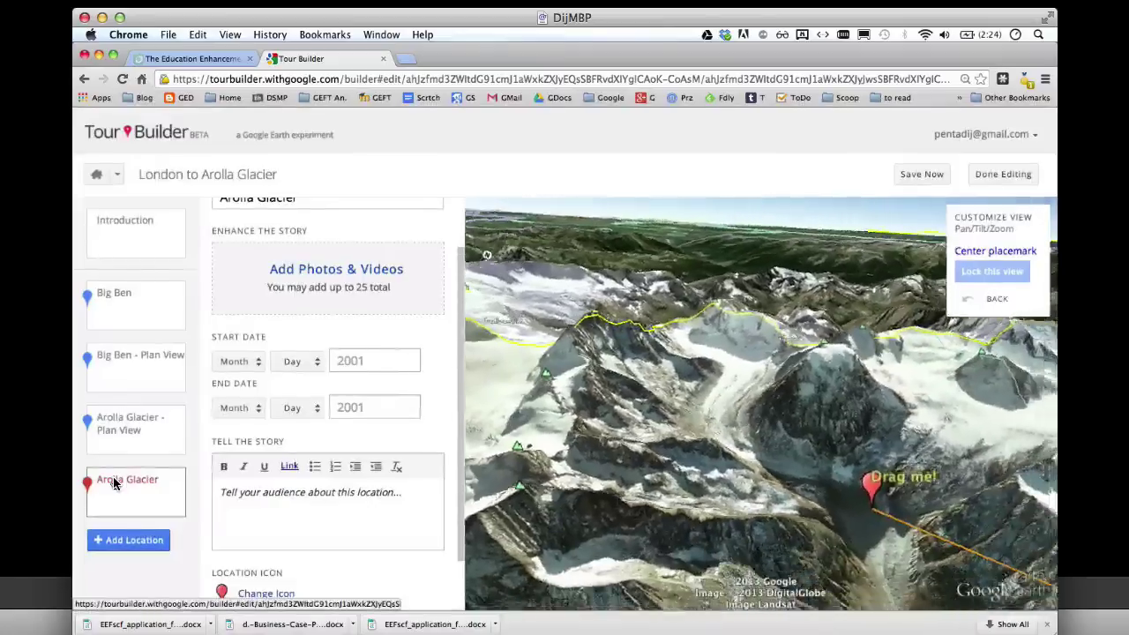
- Image-search 'arolla glacier' and add the snowy glacier photo to the stop
left_click(346, 271)
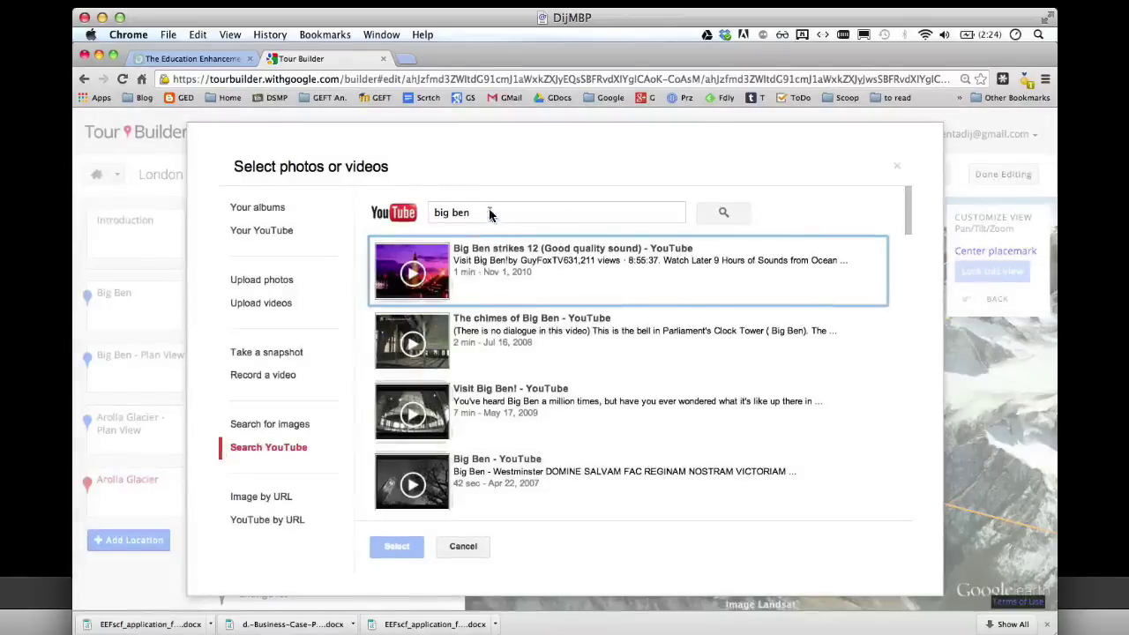
left_click_drag(491, 215, 416, 215)
type("a")
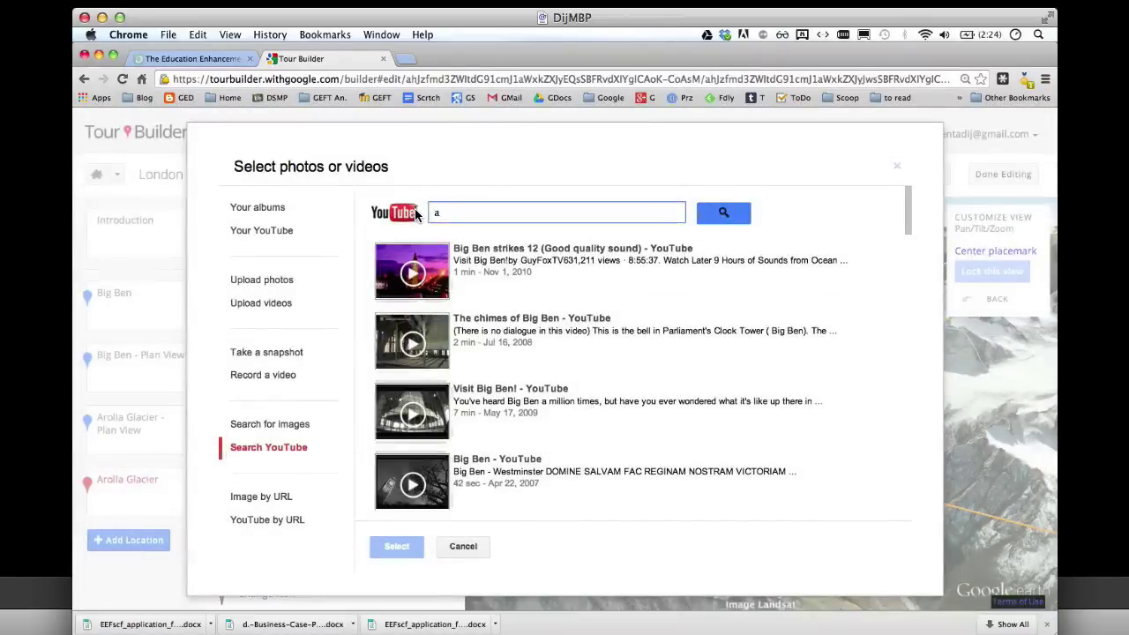
type("rolla g")
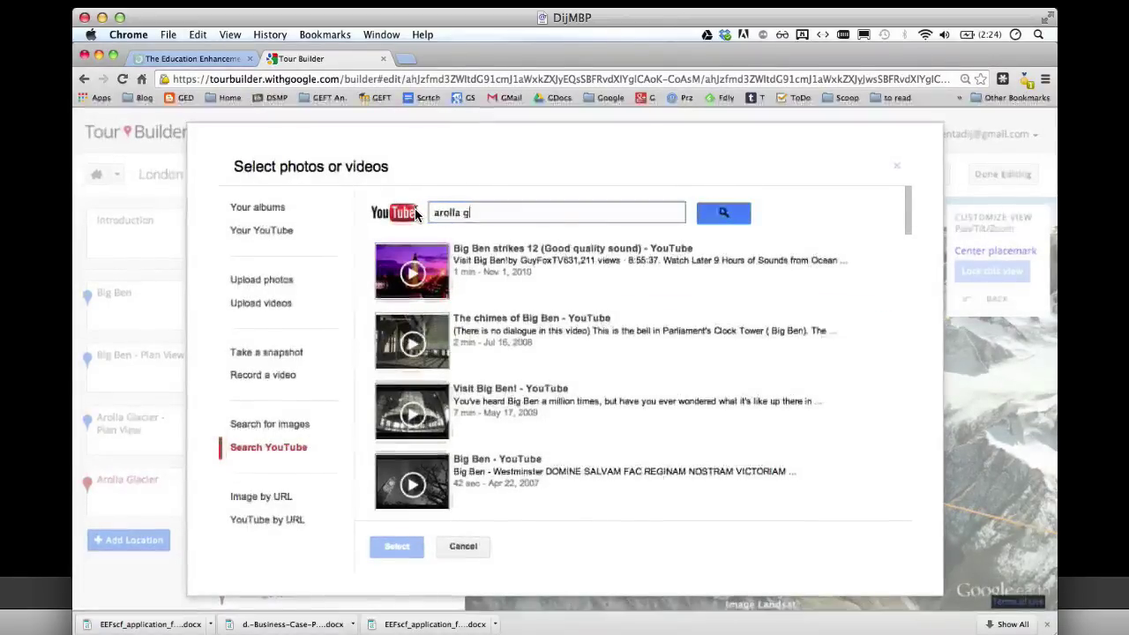
type("lacier")
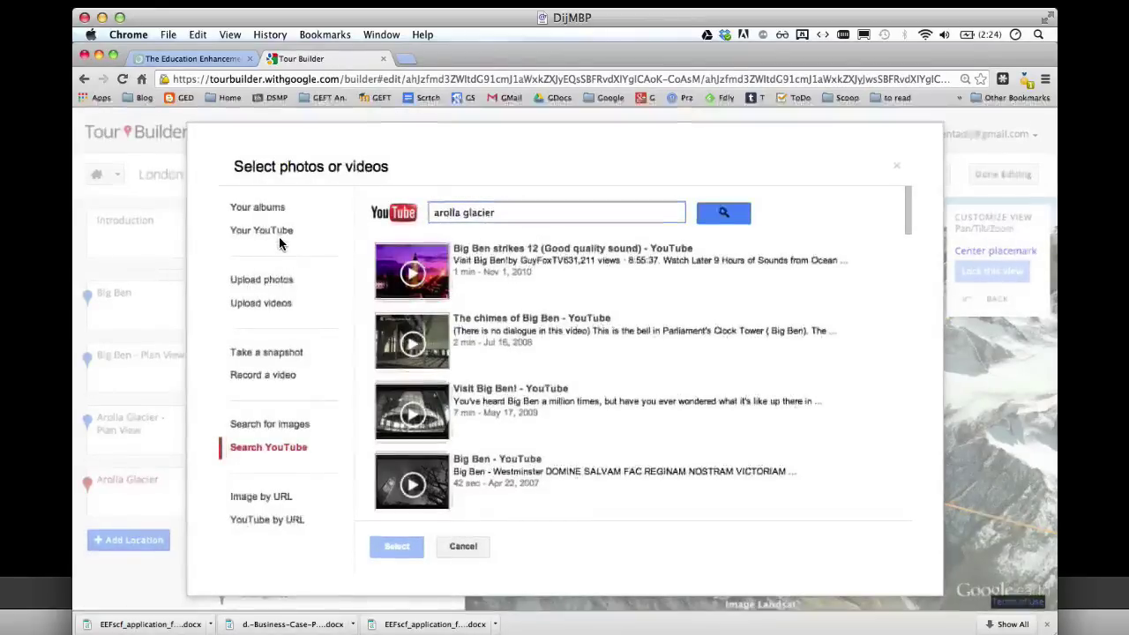
left_click(271, 426)
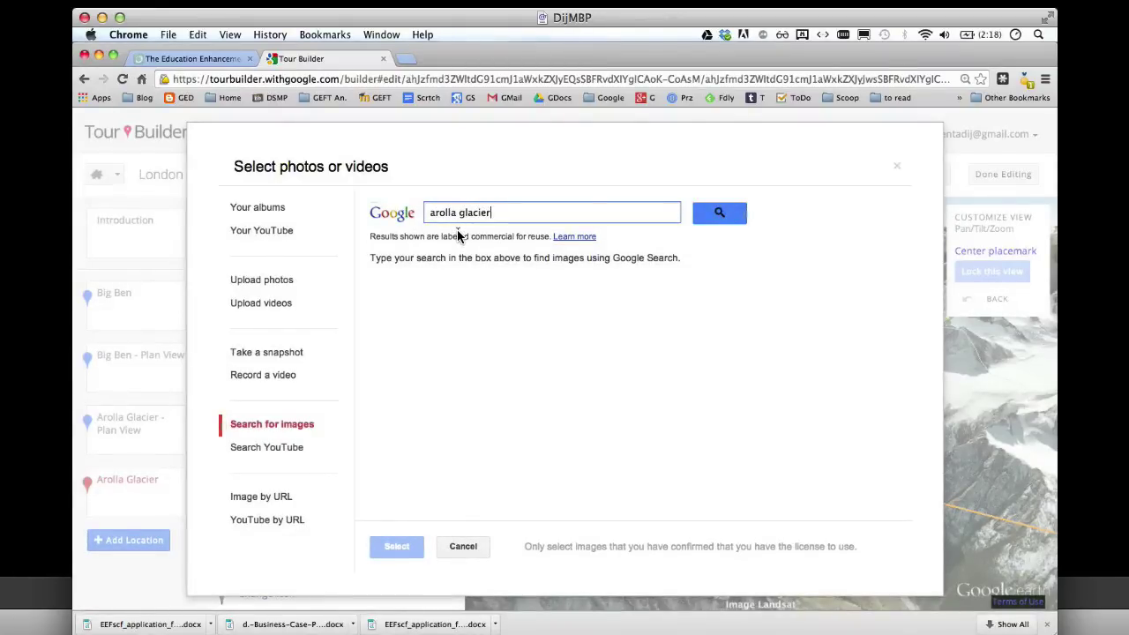
type("arolla glacier")
left_click(705, 215)
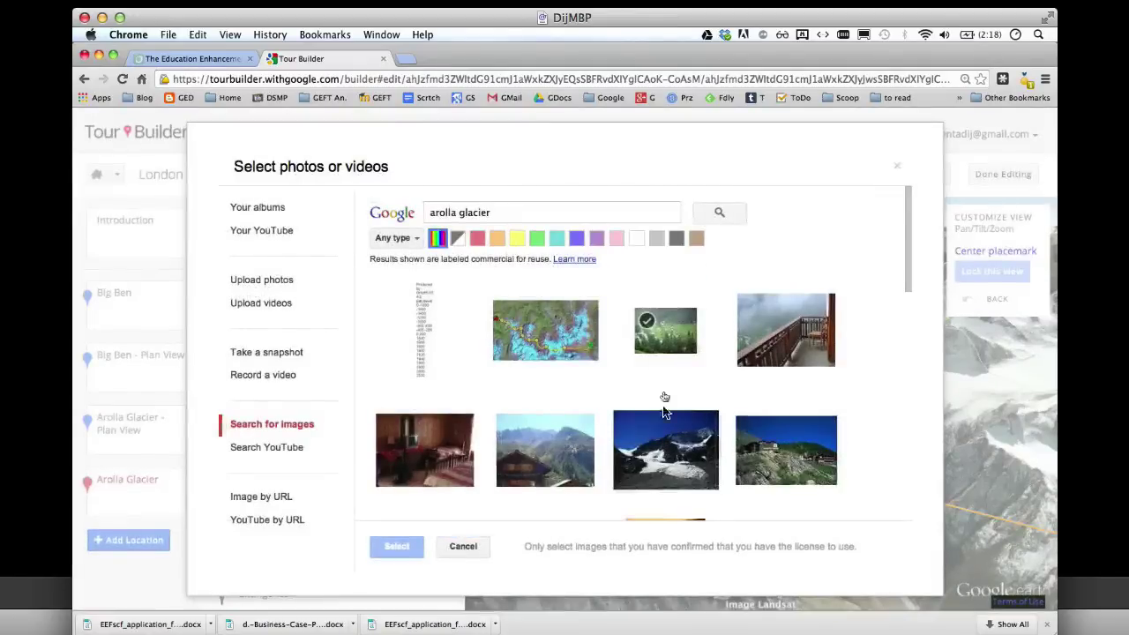
left_click(666, 455)
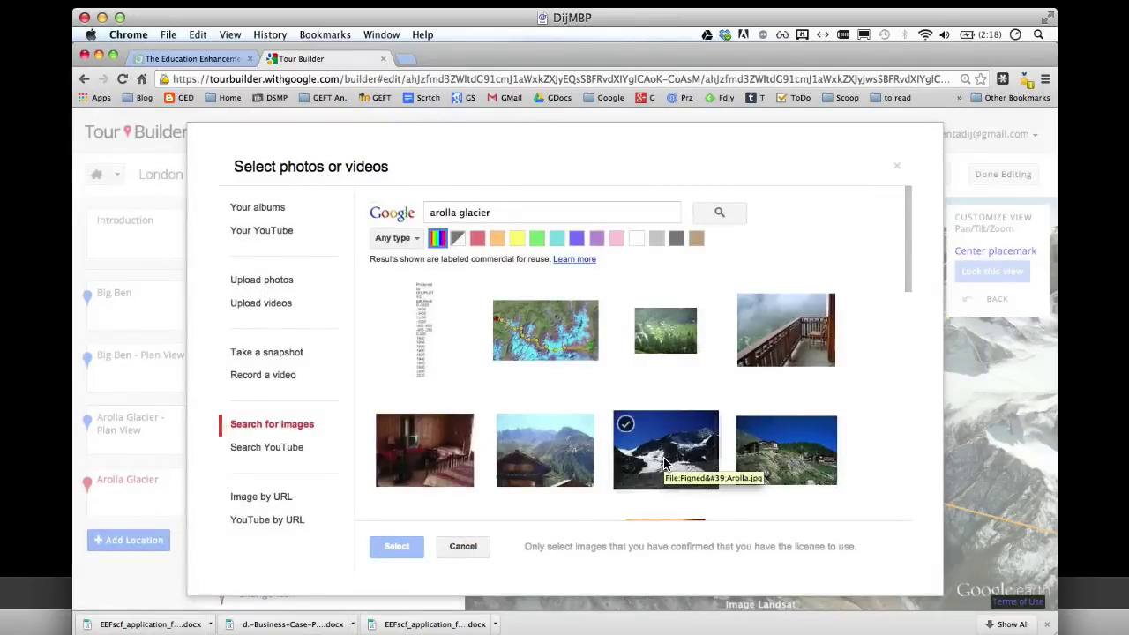
left_click(665, 460)
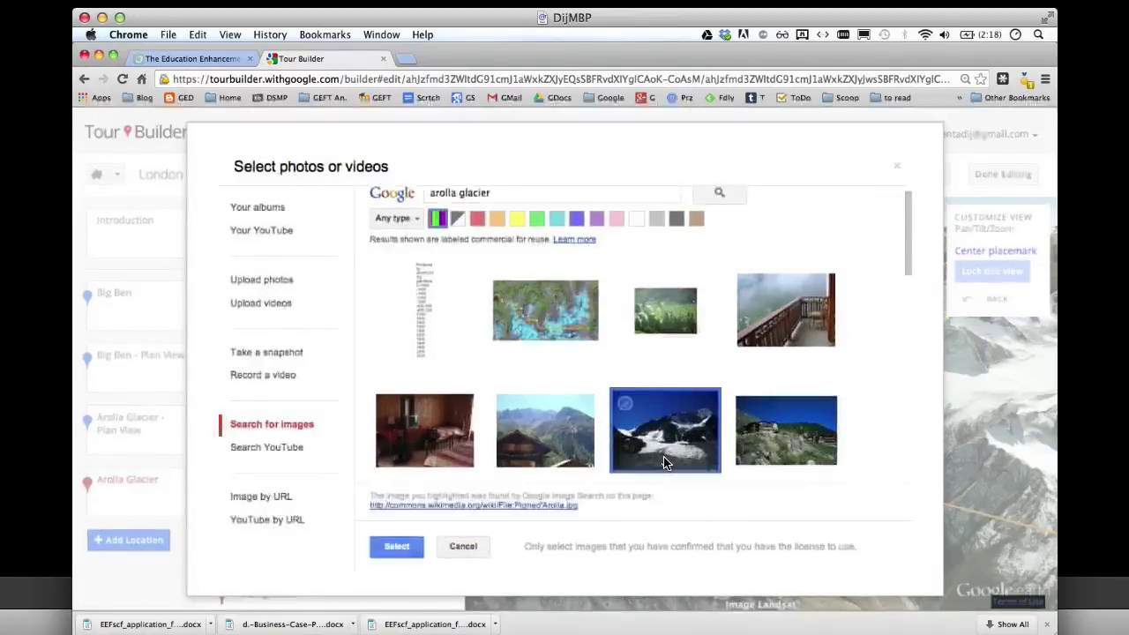
left_click(399, 547)
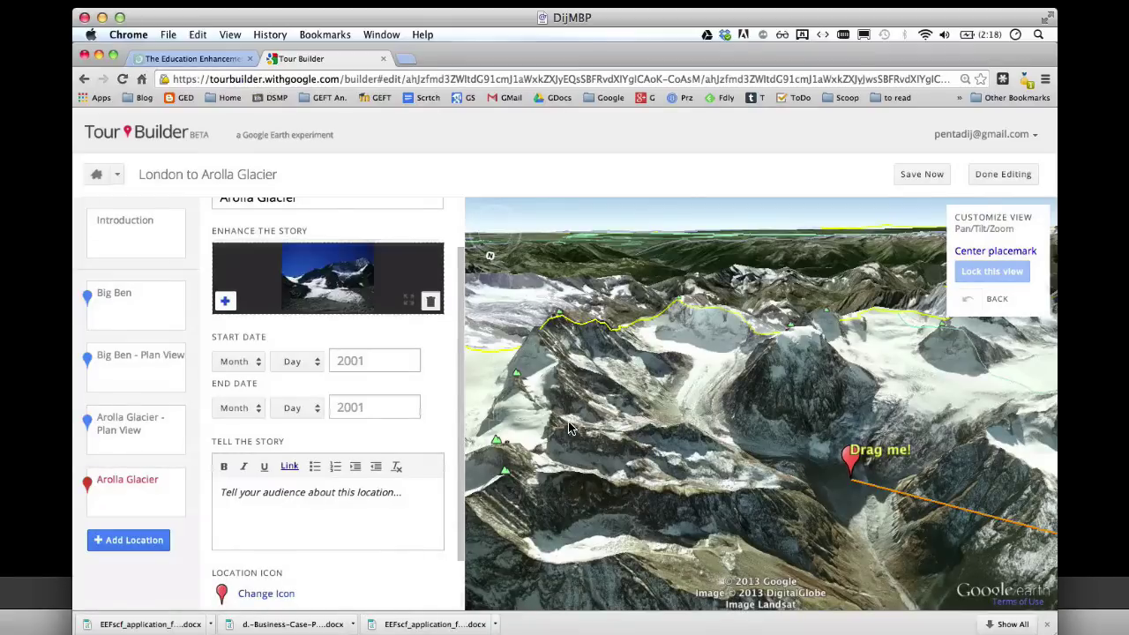
- Leave editing mode and review the tour's Share settings before viewing it
mouse_move(333, 271)
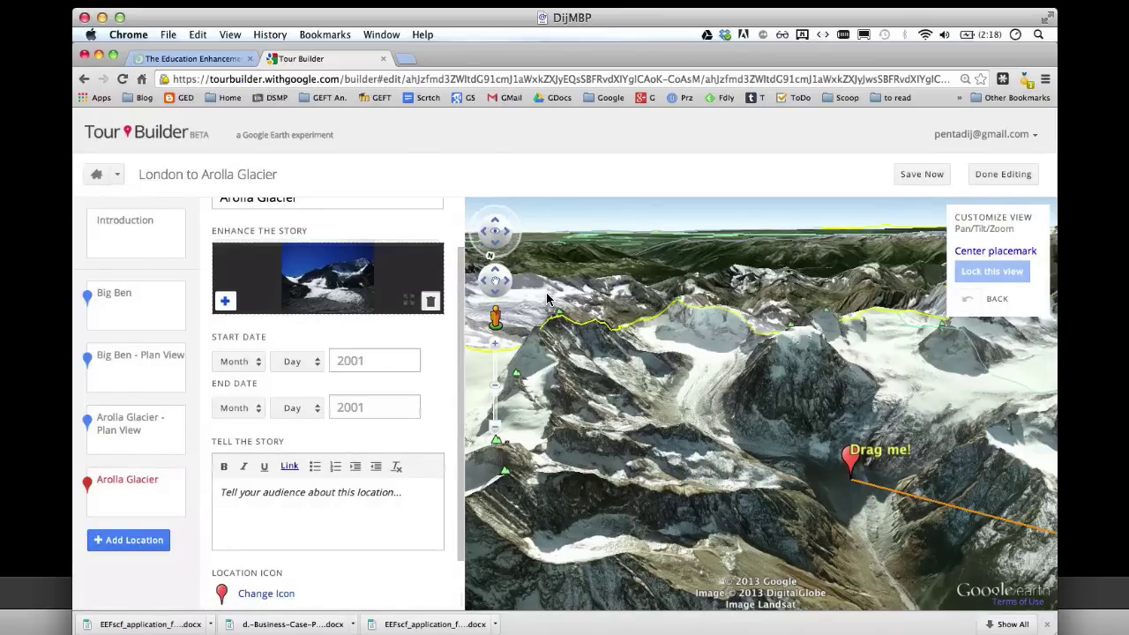
left_click(991, 174)
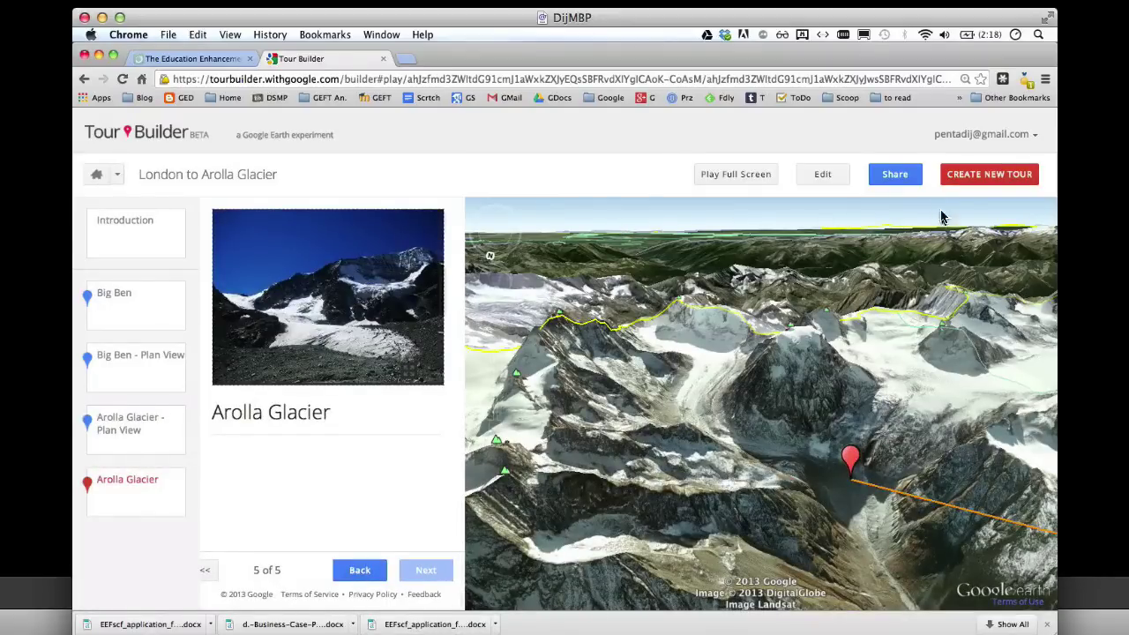
left_click(895, 175)
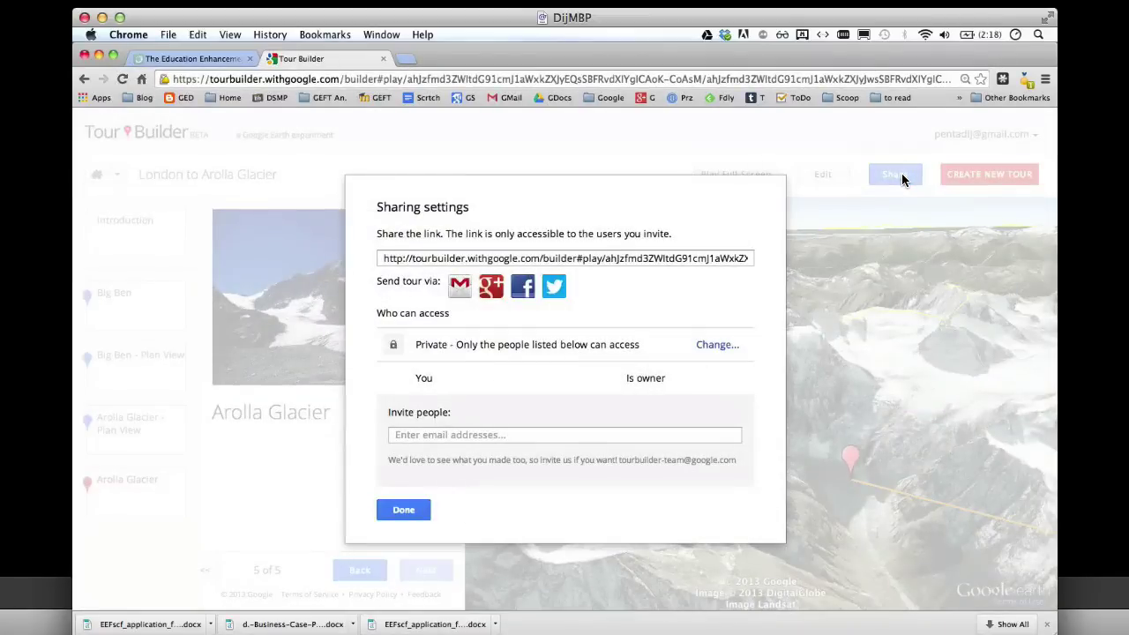
left_click(411, 513)
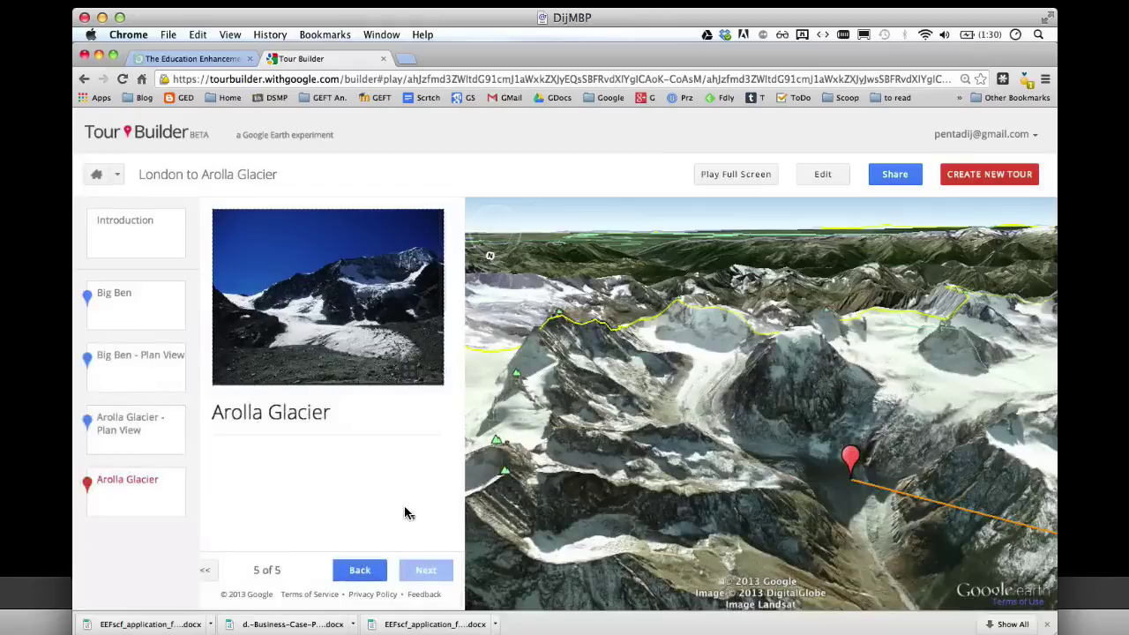
- Step from the Introduction to the Big Ben stop and play the 'Big Ben strikes 12' video
left_click(145, 236)
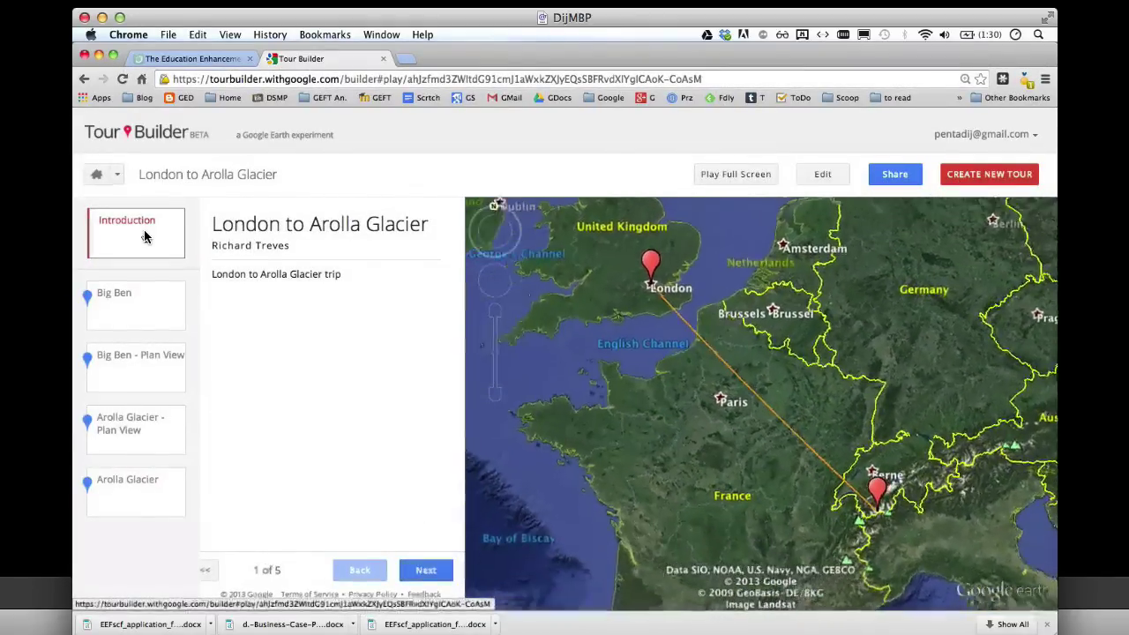
left_click(133, 308)
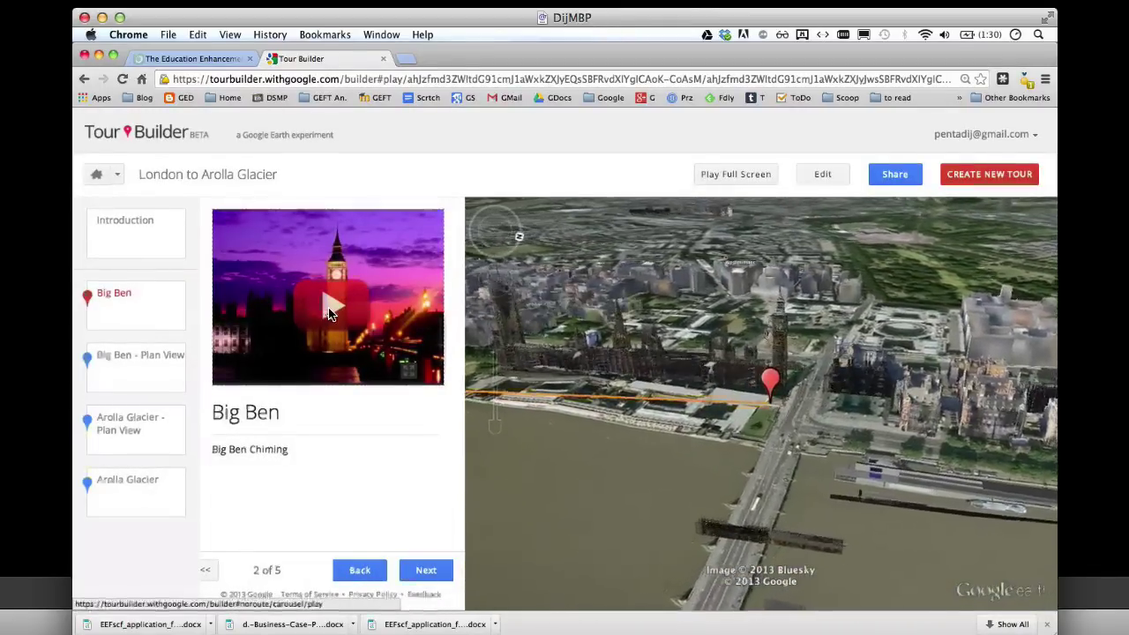
left_click(328, 315)
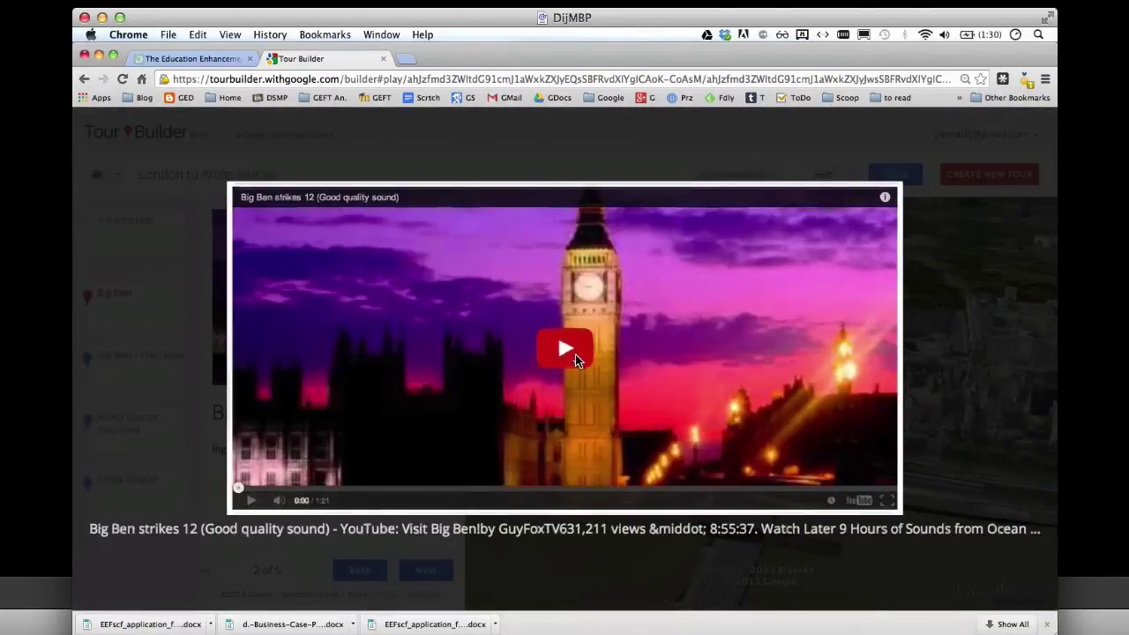
left_click(569, 353)
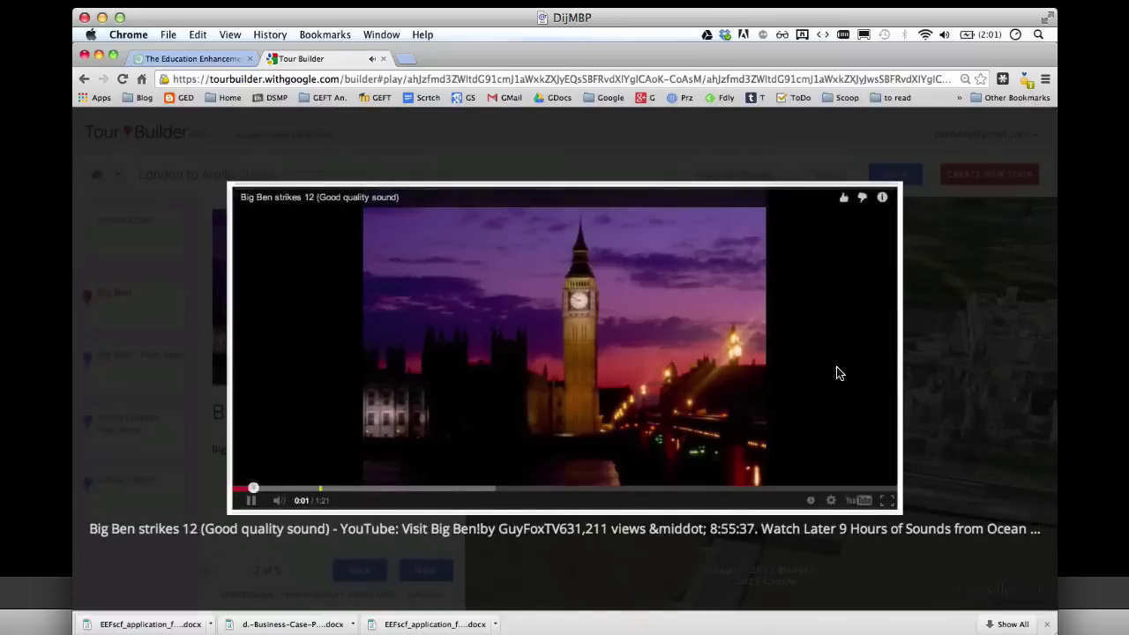
left_click(979, 329)
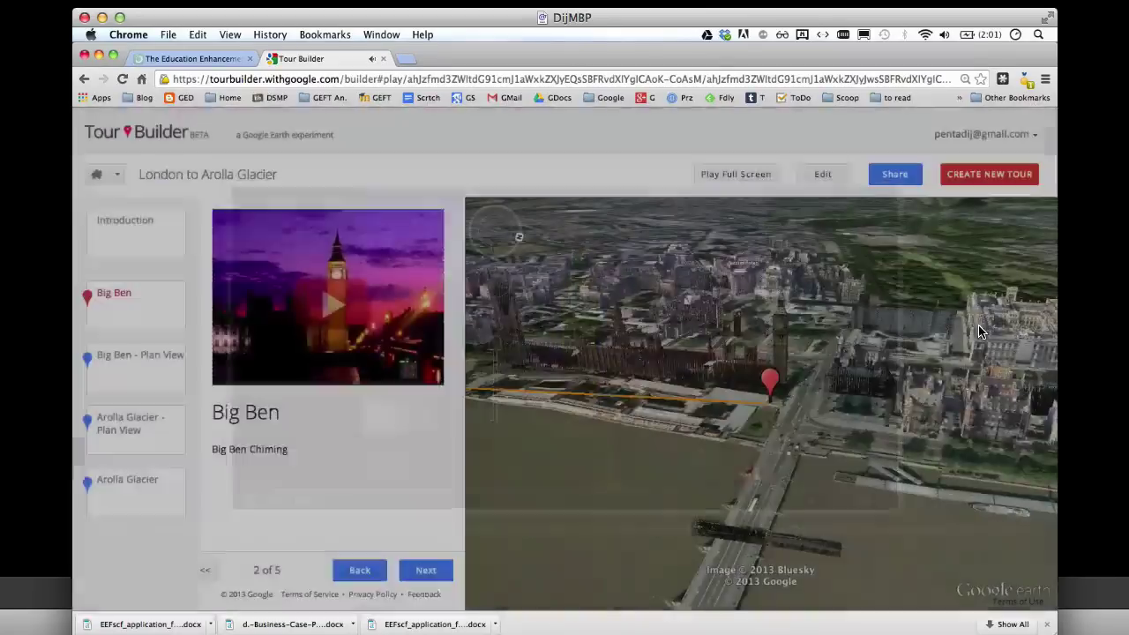
- Visit the Big Ben and Arolla Glacier plan views, then the final Arolla Glacier stop
left_click(118, 362)
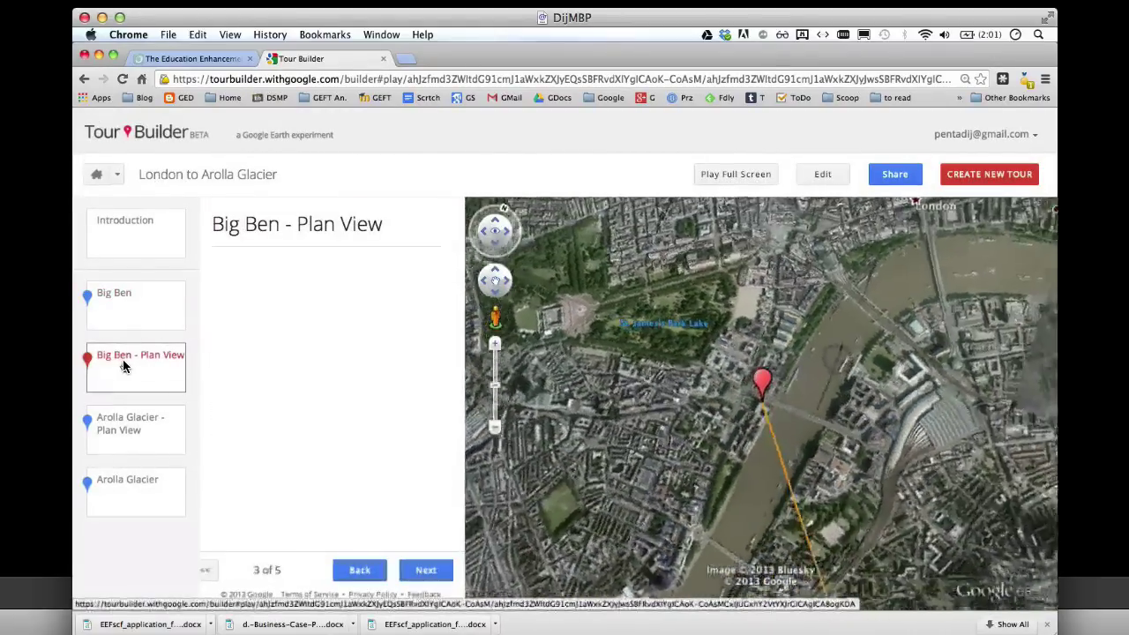
left_click(134, 429)
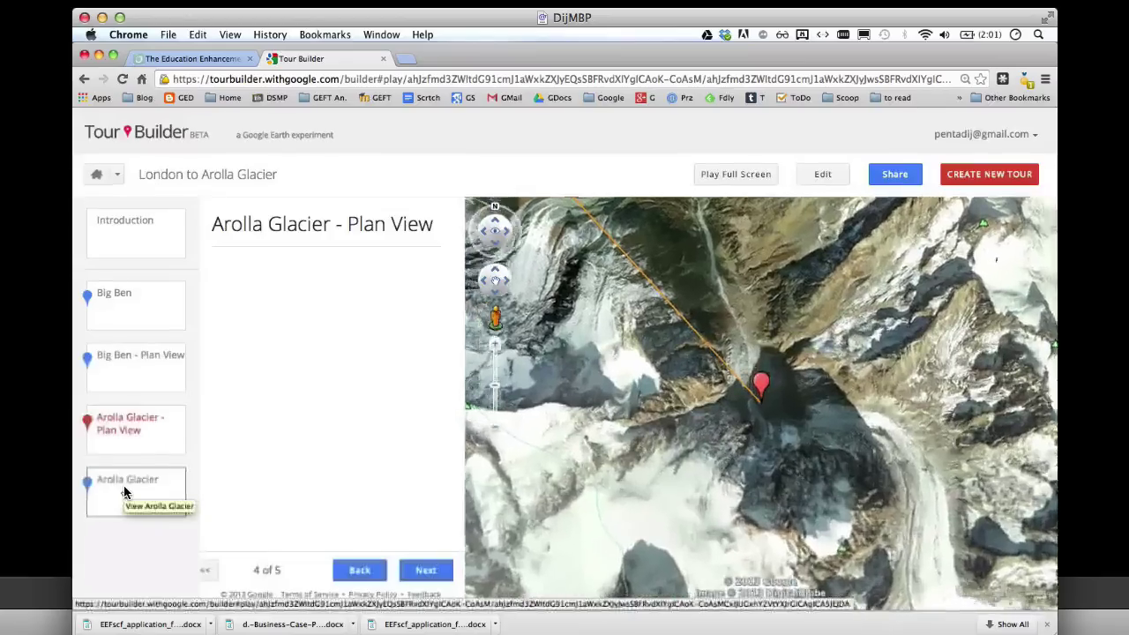
left_click(123, 487)
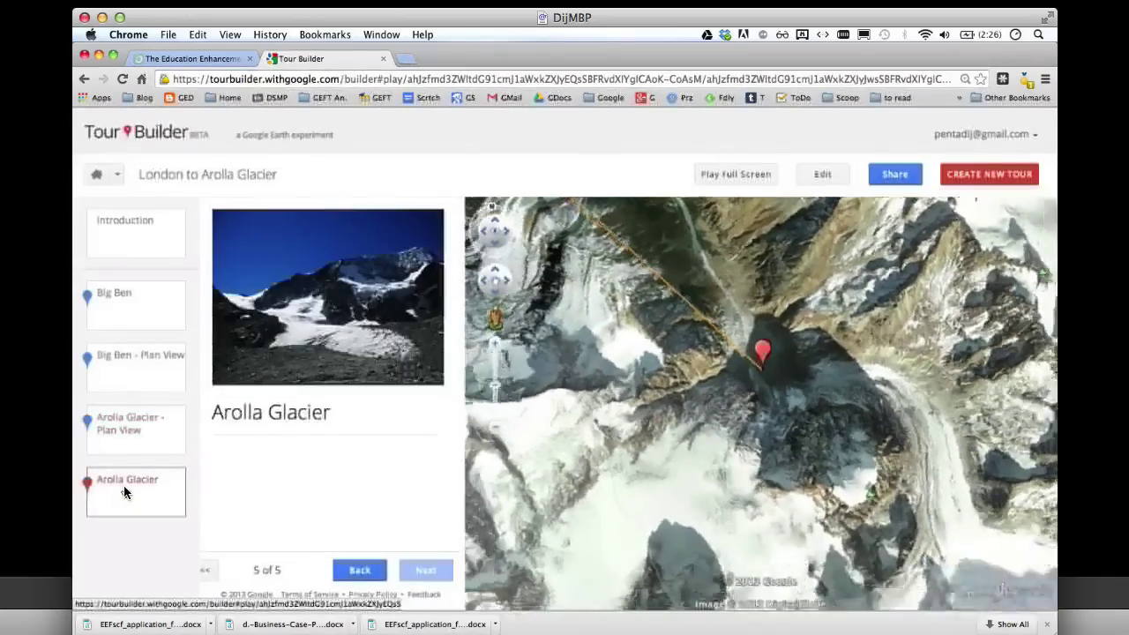